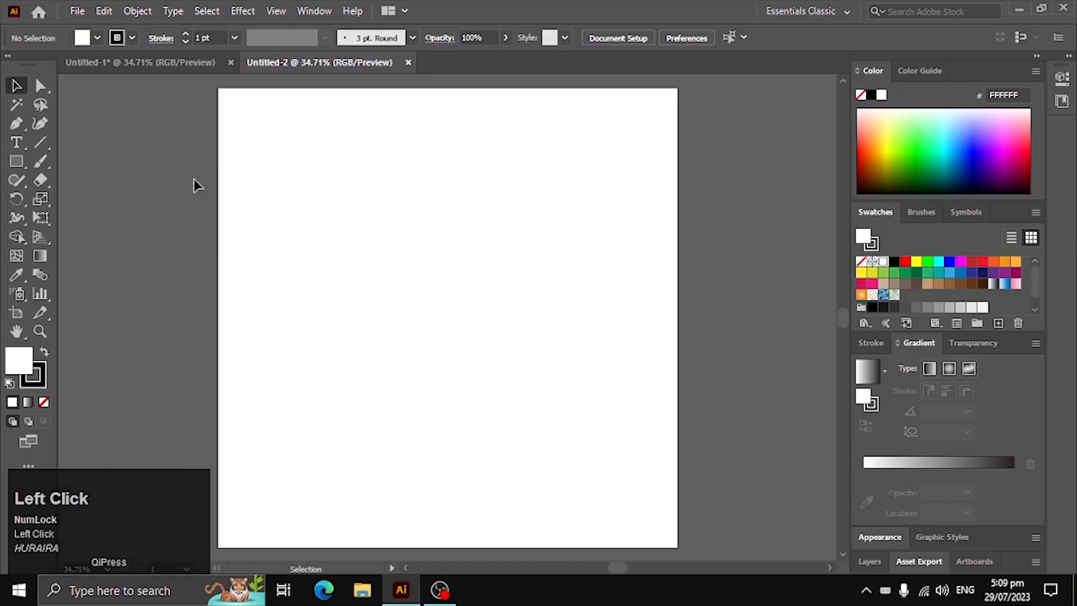
# Step: Draw a tall rectangle on the left part of the artboard in Untitled-2
pyautogui.click(16, 161)
pyautogui.moveTo(275, 141); pyautogui.dragTo(453, 463)
pyautogui.click(16, 85)
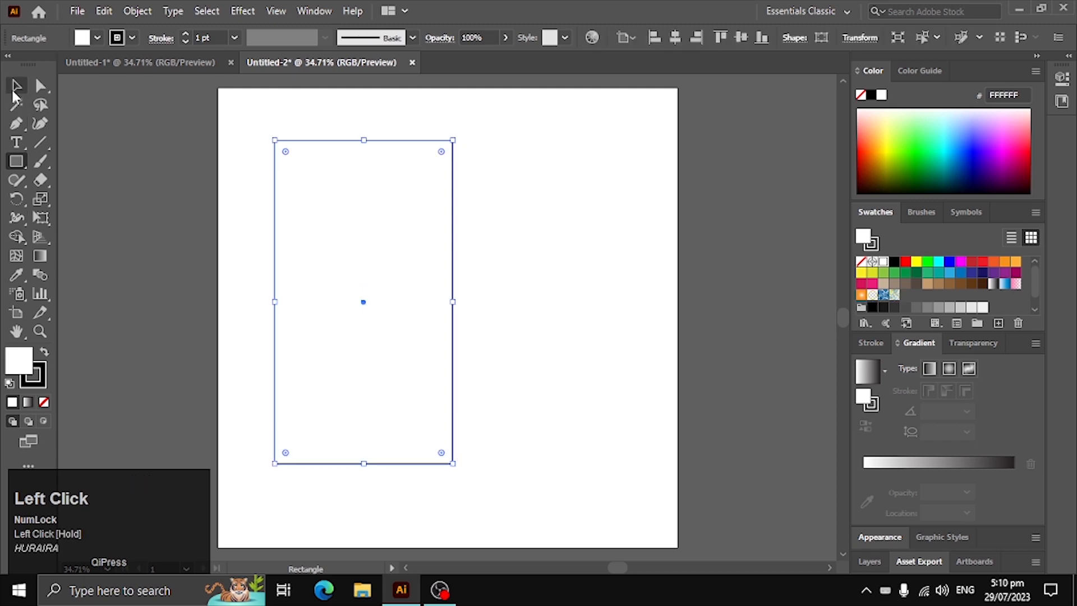
# Step: Try to copy the gold gradient shape from the Untitled-1 document into Untitled-2
pyautogui.click(140, 62)
pyautogui.moveTo(440, 161); pyautogui.dragTo(385, 54)
pyautogui.click(154, 85)
pyautogui.click(150, 61)
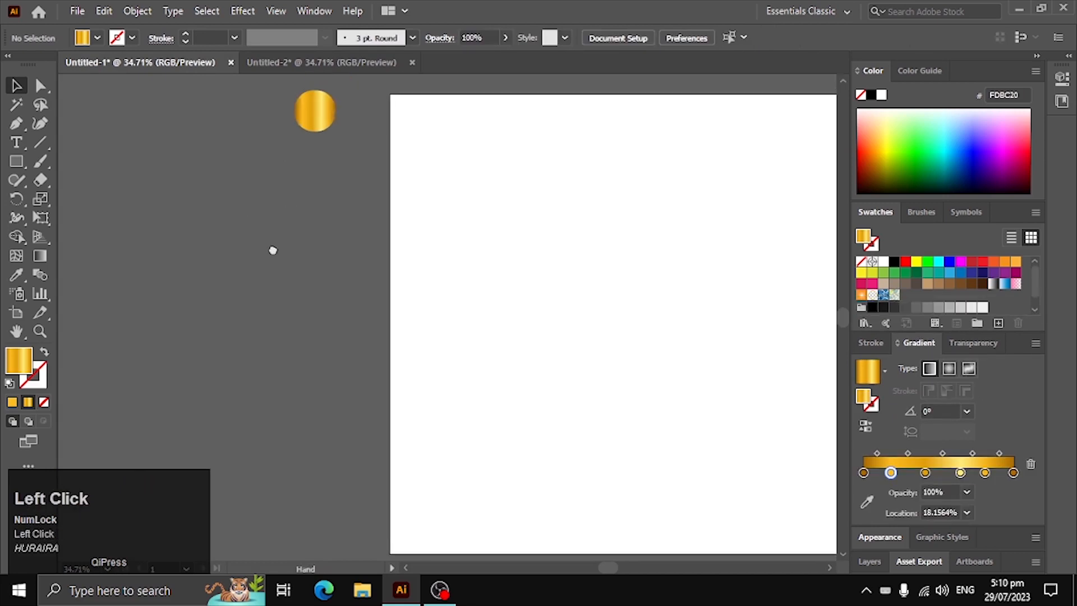
pyautogui.moveTo(315, 110); pyautogui.dragTo(439, 48)
pyautogui.click(290, 211)
pyautogui.moveTo(229, 105); pyautogui.dragTo(385, 185)
pyautogui.hotkey('ctrl', 'c')
pyautogui.click(280, 61)
pyautogui.hotkey('ctrl', 'v')
pyautogui.moveTo(273, 364); pyautogui.dragTo(97, 365)
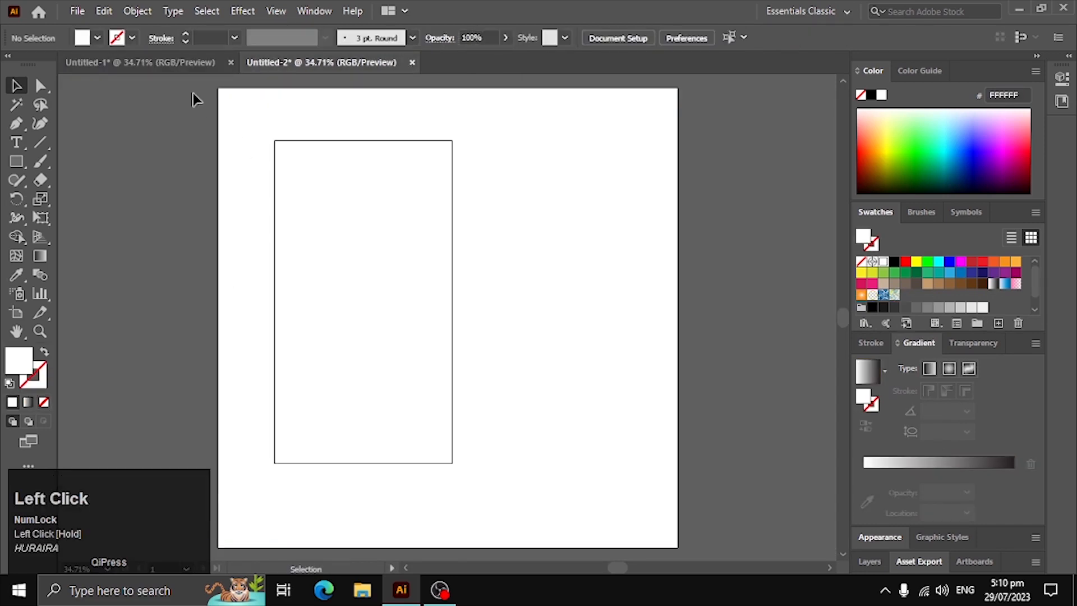
# Step: Copy the gold gradient square from Untitled-1 into Untitled-2 and place it on the canvas left of the artboard
pyautogui.click(175, 63)
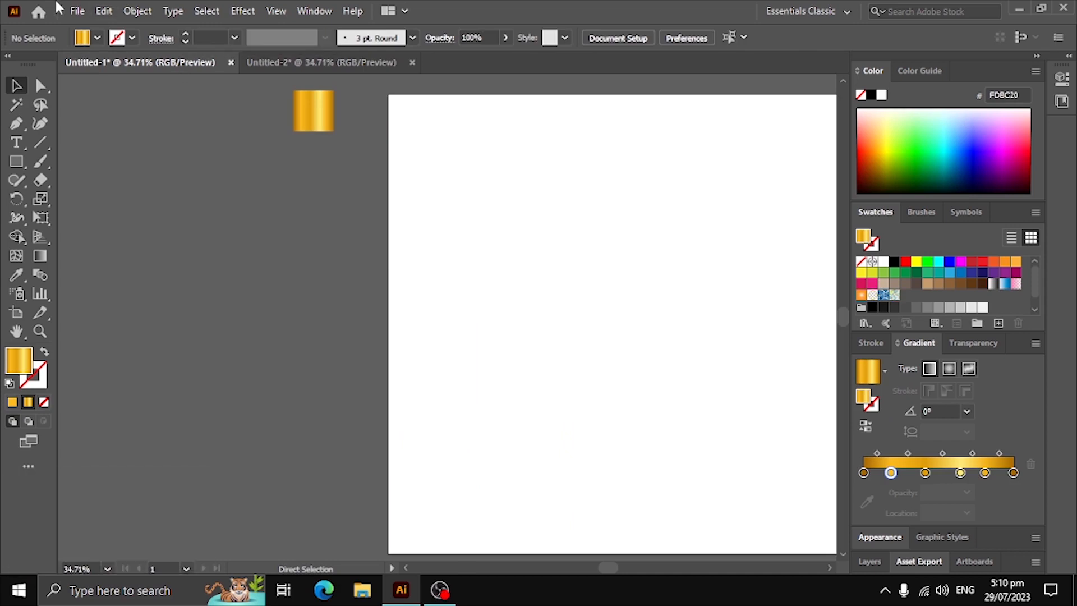
pyautogui.click(311, 104)
pyautogui.hotkey('ctrl', 'c')
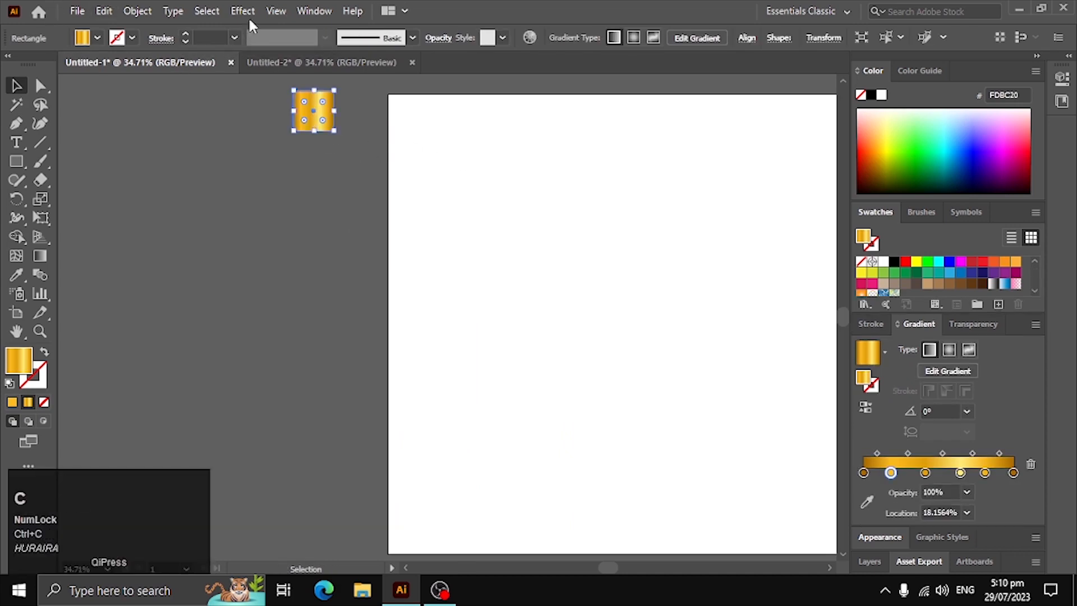
pyautogui.click(274, 62)
pyautogui.hotkey('ctrl', 'v')
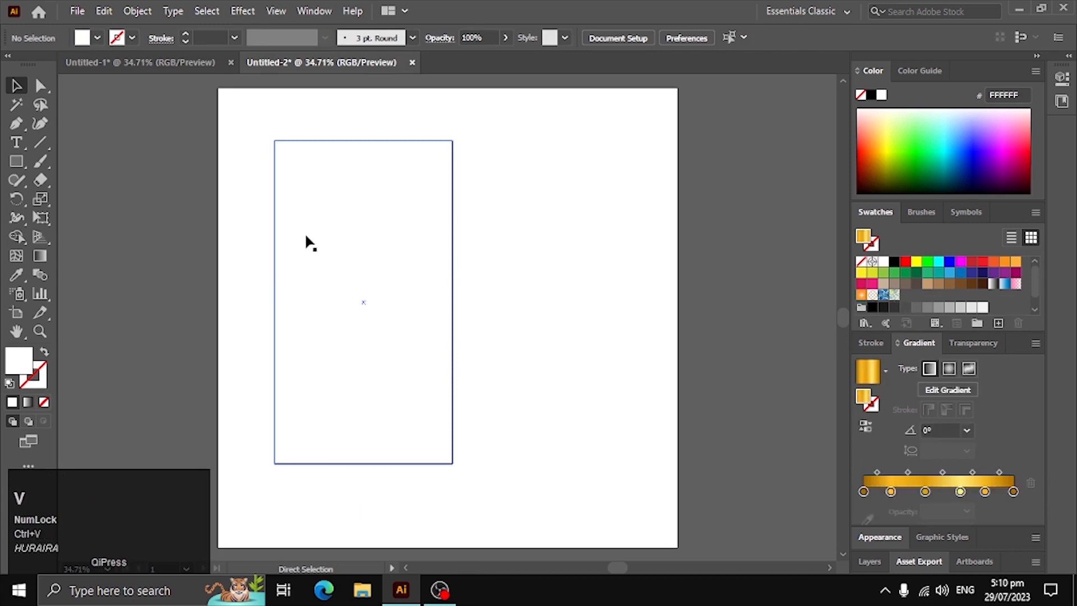
pyautogui.moveTo(448, 319); pyautogui.dragTo(151, 294)
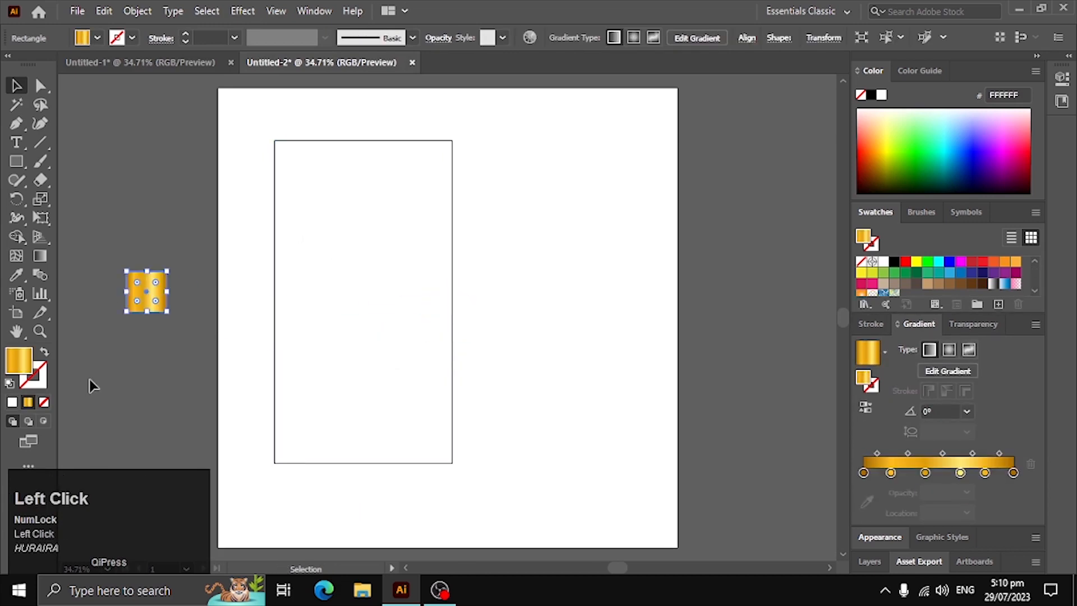
# Step: Swap the tall rectangle's fill and stroke colours so it has a black fill and white stroke
pyautogui.click(247, 387)
pyautogui.click(275, 393)
pyautogui.click(44, 354)
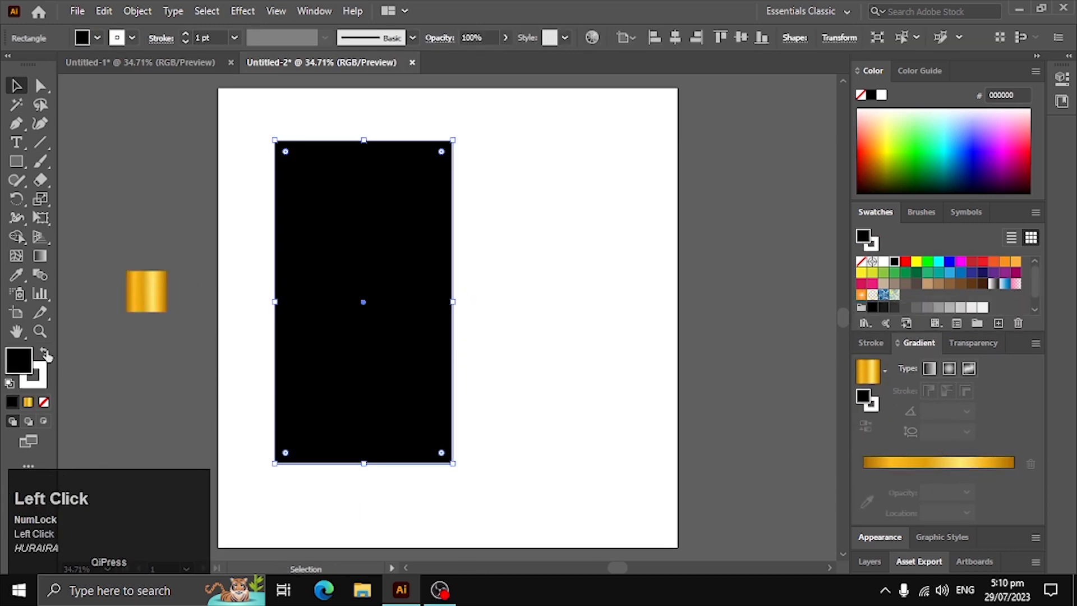
# Step: Apply the gold linear gradient to the black rectangle's stroke
pyautogui.click(103, 302)
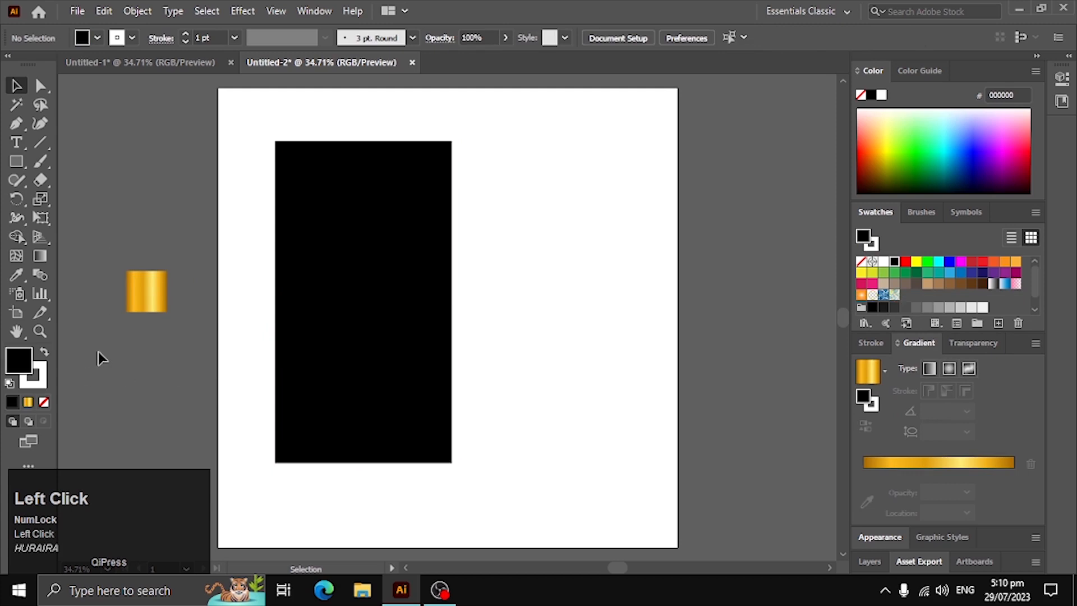
pyautogui.click(38, 386)
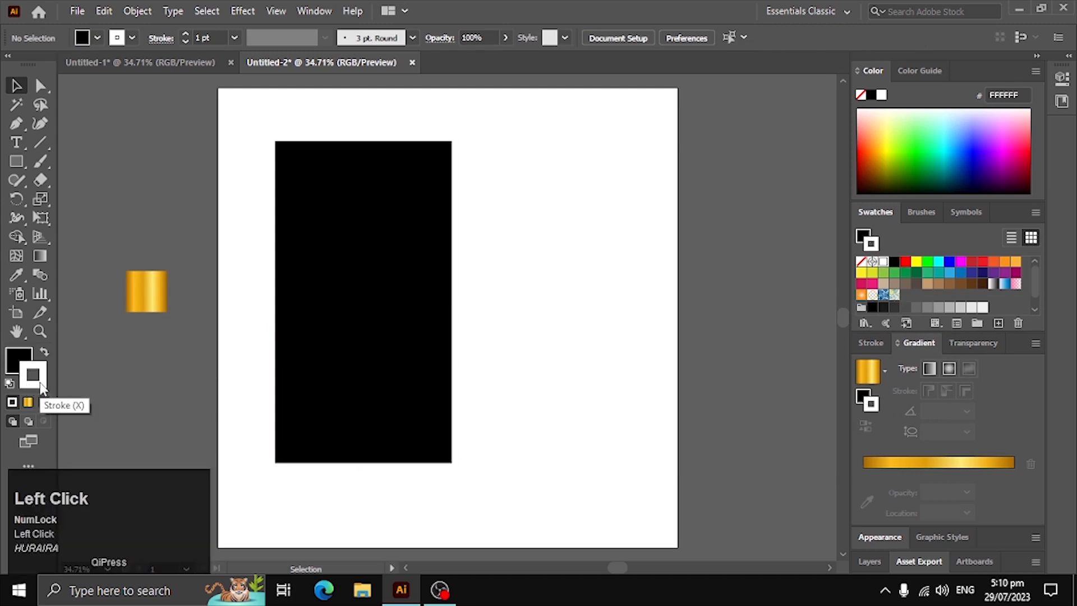
pyautogui.click(29, 402)
pyautogui.moveTo(218, 397); pyautogui.dragTo(309, 440)
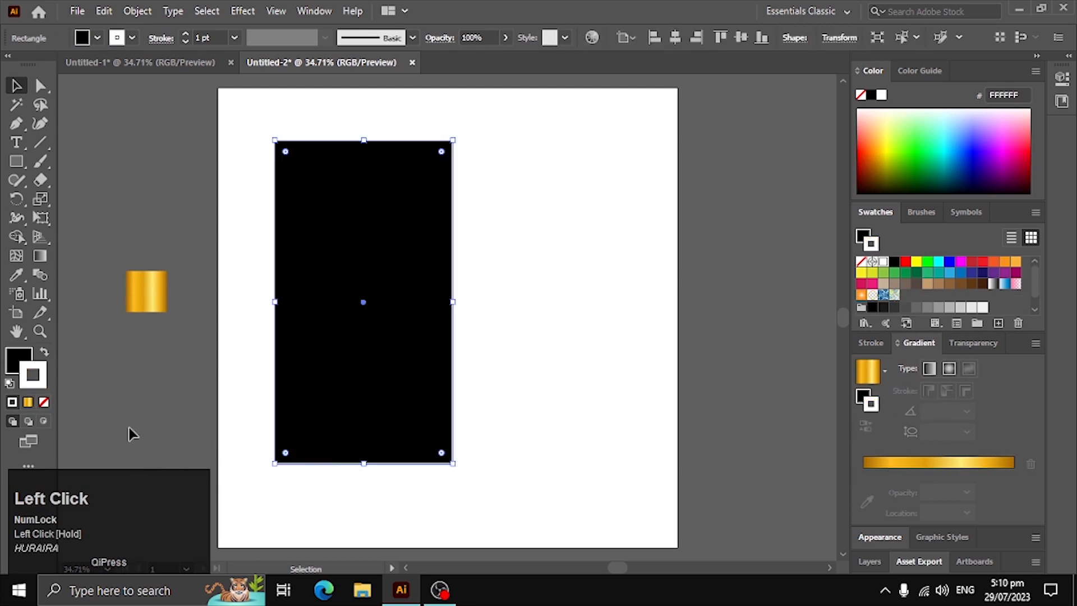
pyautogui.click(29, 402)
pyautogui.click(228, 202)
pyautogui.moveTo(236, 150); pyautogui.dragTo(283, 161)
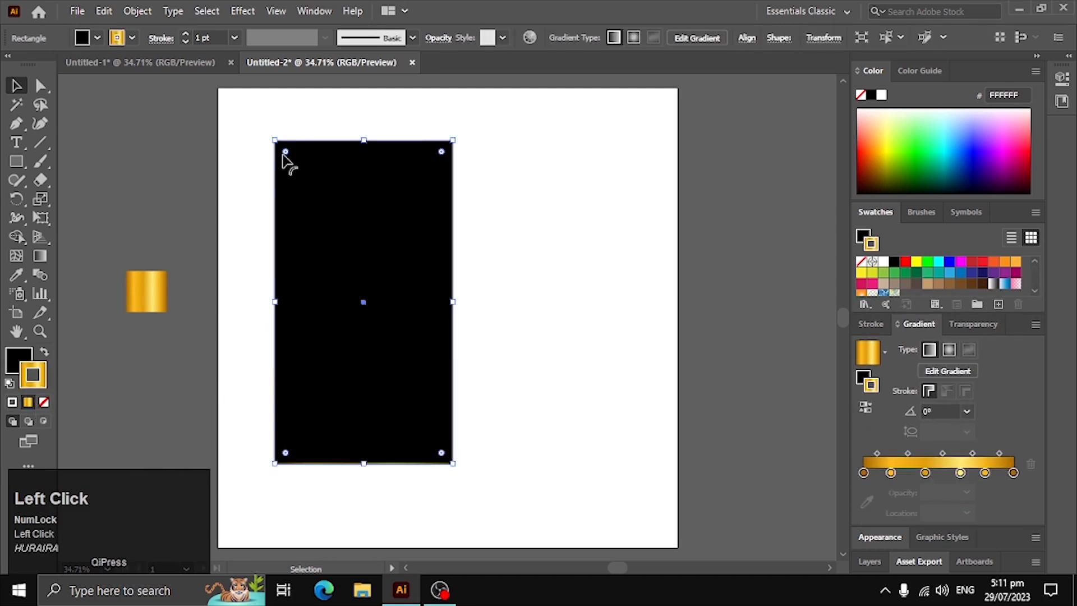
# Step: Set the black rectangle's gold stroke weight to 5 pt
pyautogui.click(235, 37)
pyautogui.click(248, 169)
pyautogui.click(228, 126)
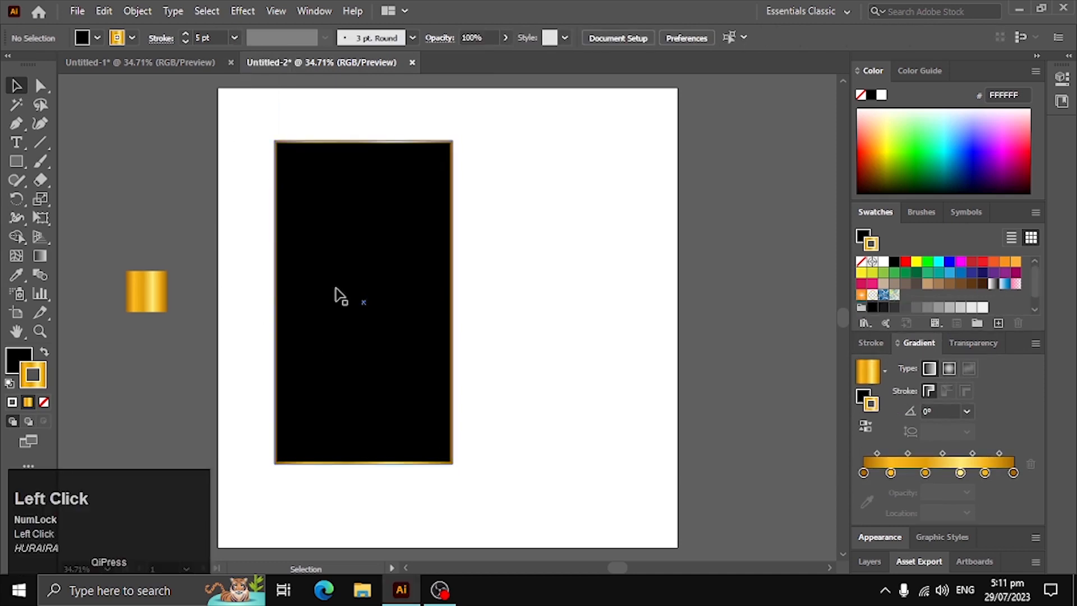
# Step: Round all four corners of the black rectangle moderately
pyautogui.click(423, 171)
pyautogui.moveTo(440, 153)
pyautogui.mouseDown()
pyautogui.moveTo(428, 169)
pyautogui.moveTo(430, 160)
pyautogui.mouseUp()
pyautogui.click(564, 194)
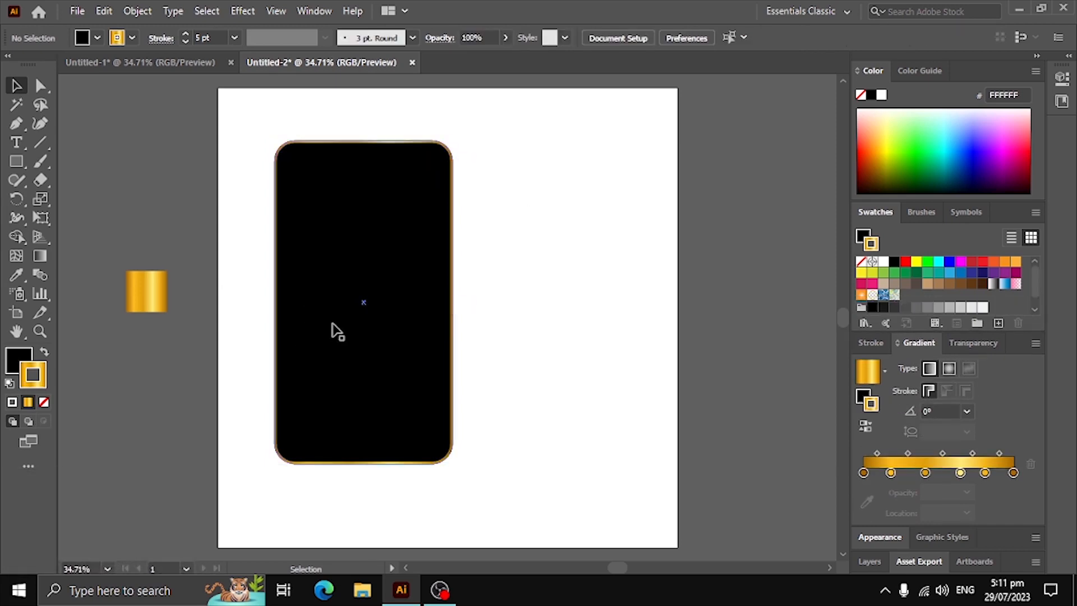
pyautogui.click(373, 368)
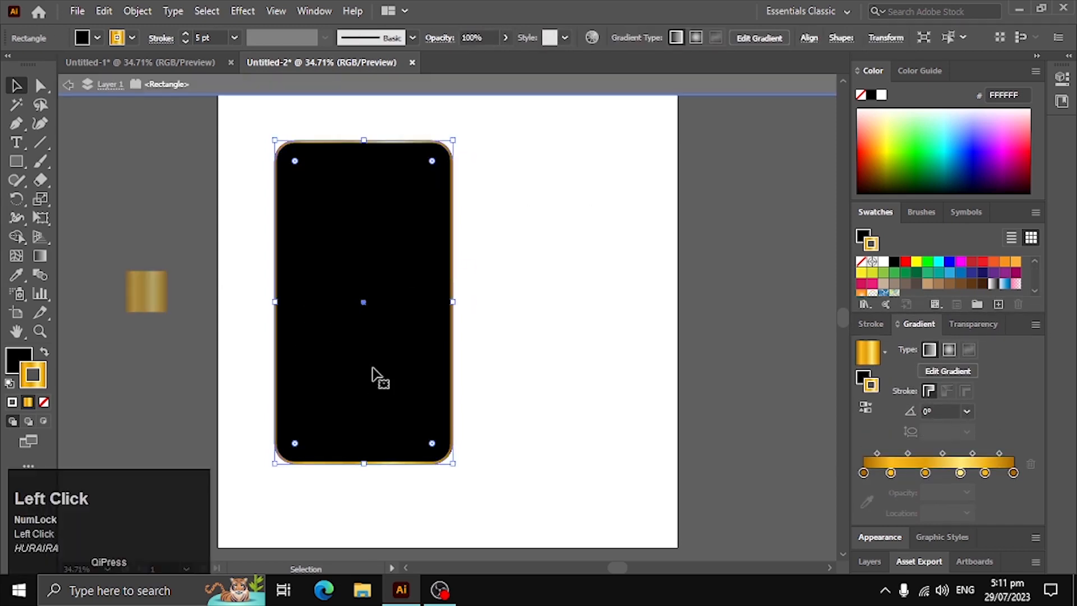
pyautogui.doubleClick(530, 313)
pyautogui.click(409, 411)
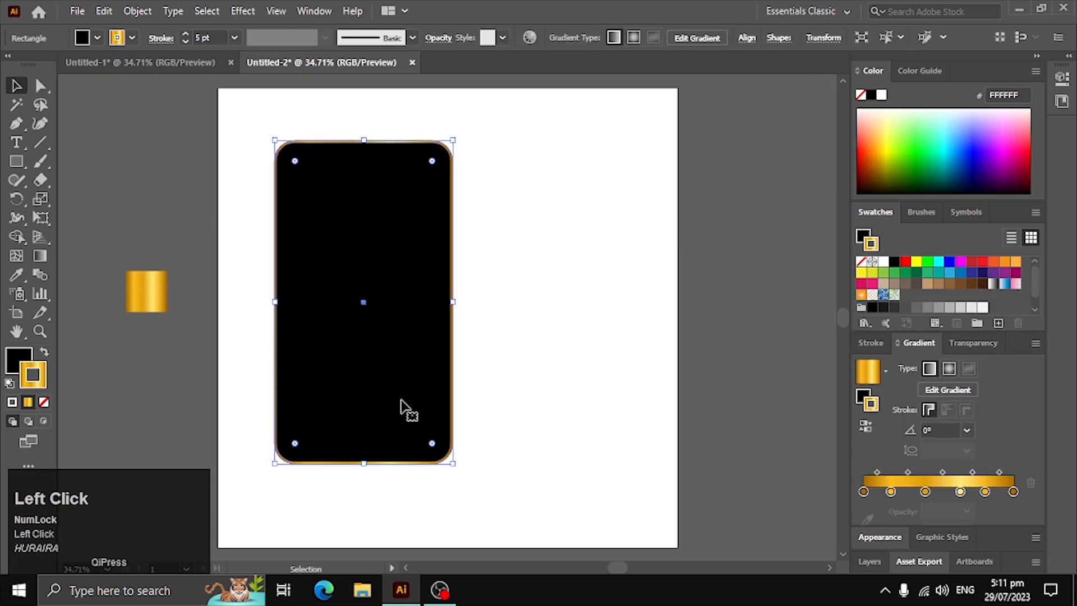
pyautogui.doubleClick(363, 461)
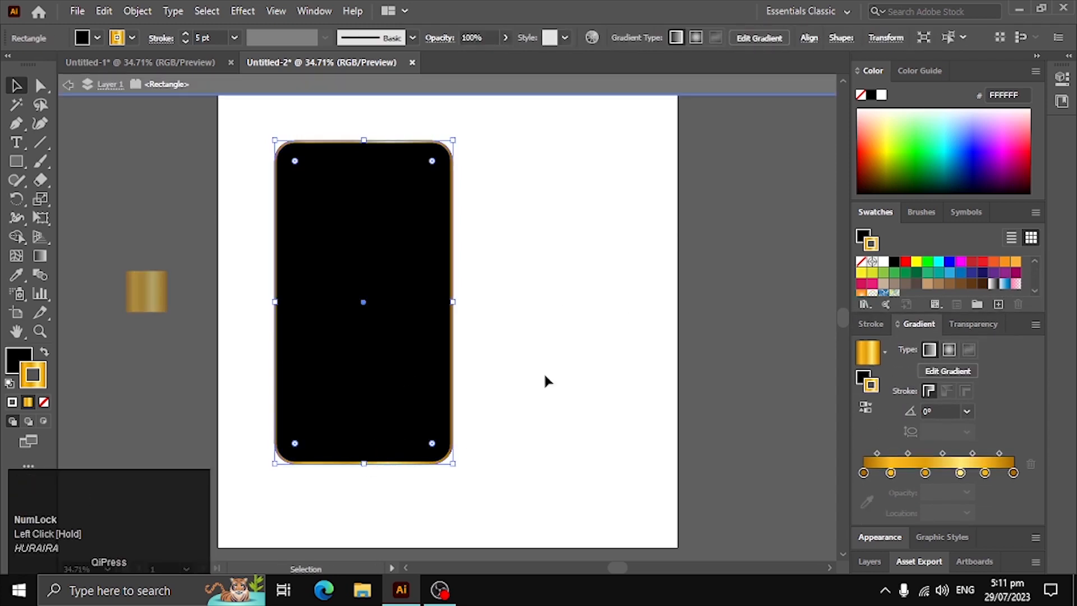
pyautogui.doubleClick(575, 341)
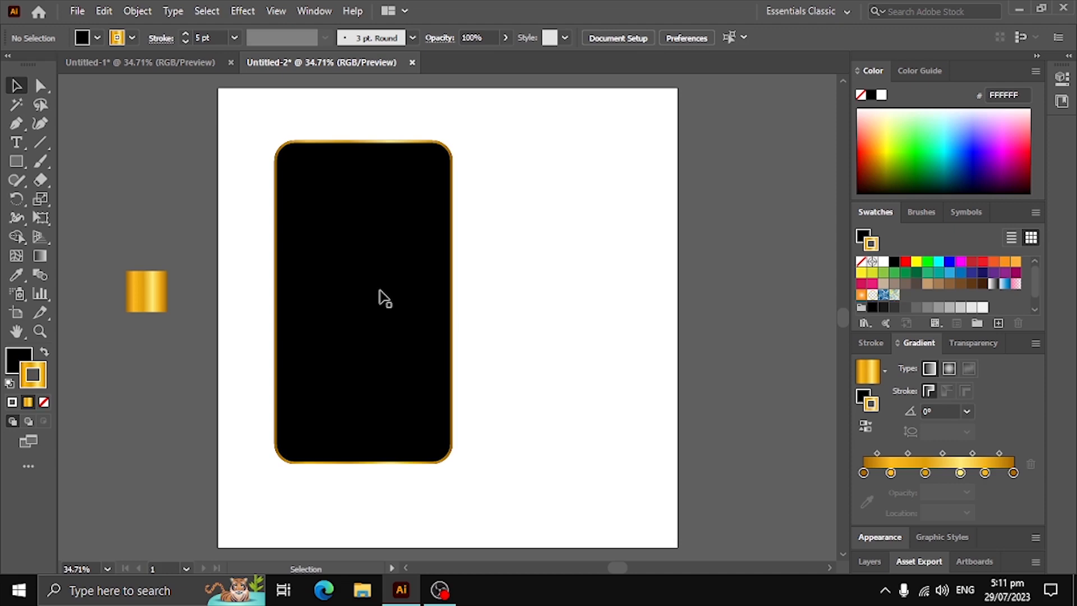
# Step: Enlarge the rounded black rectangle slightly and extend its bottom edge farther down the artboard
pyautogui.click(414, 294)
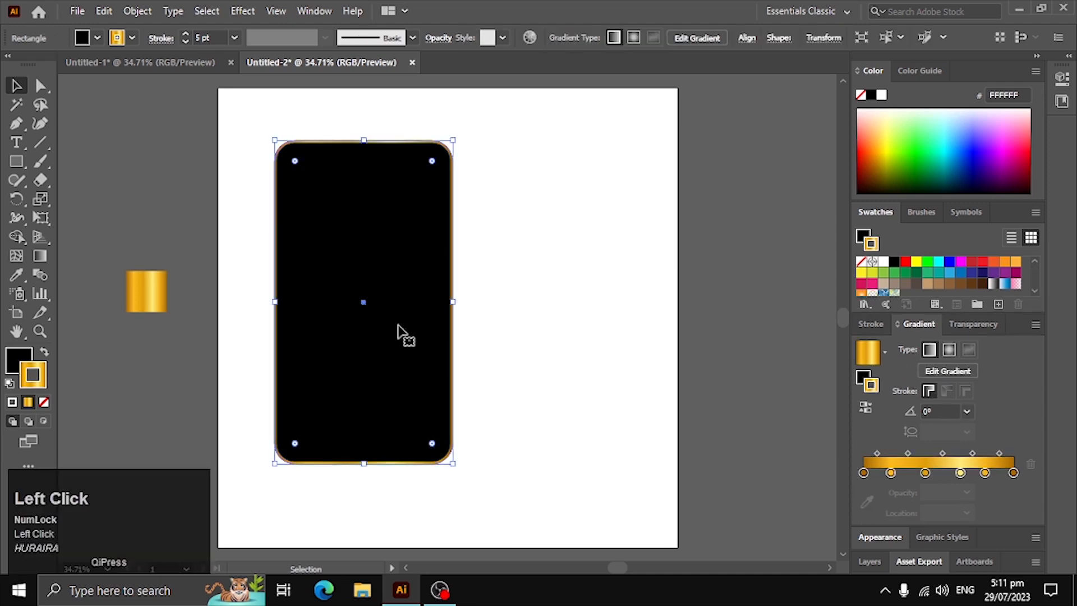
pyautogui.moveTo(364, 463); pyautogui.dragTo(372, 496)
pyautogui.click(579, 345)
pyautogui.click(387, 354)
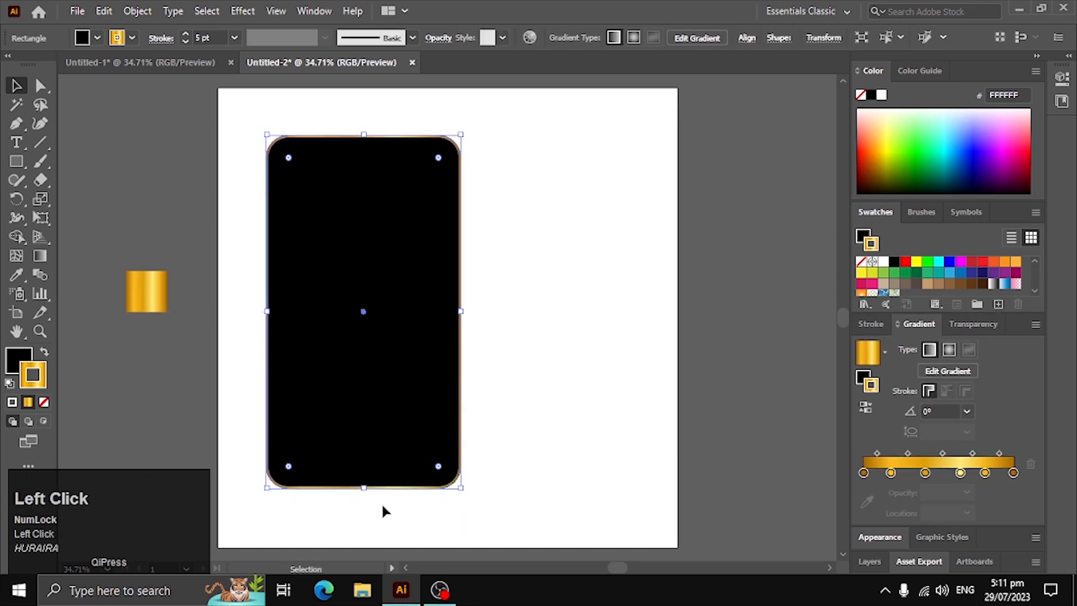
pyautogui.moveTo(365, 488); pyautogui.dragTo(365, 497)
pyautogui.click(375, 527)
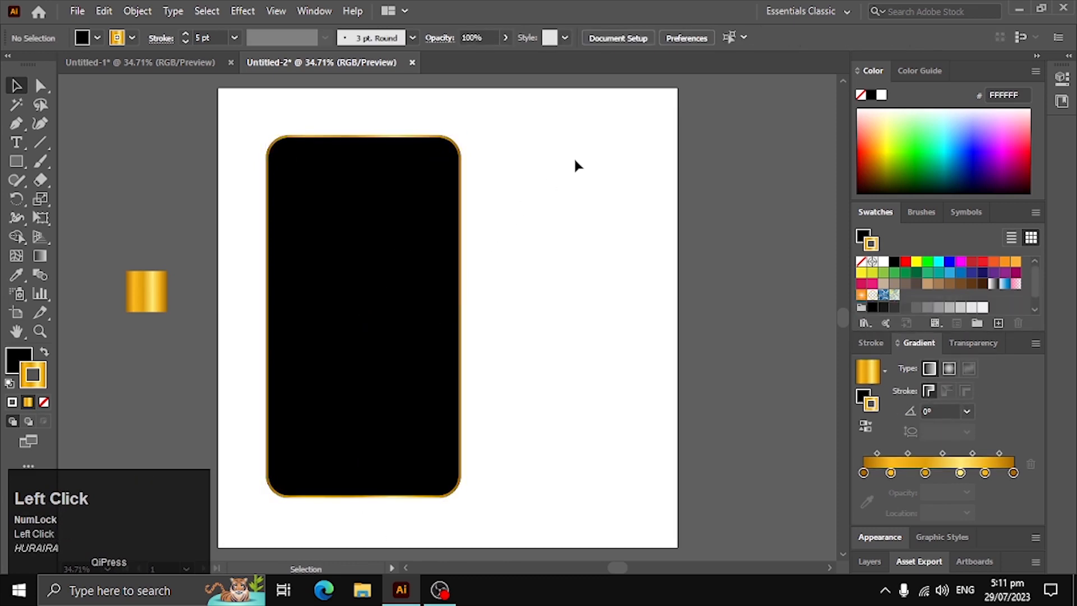
pyautogui.click(432, 274)
pyautogui.click(520, 148)
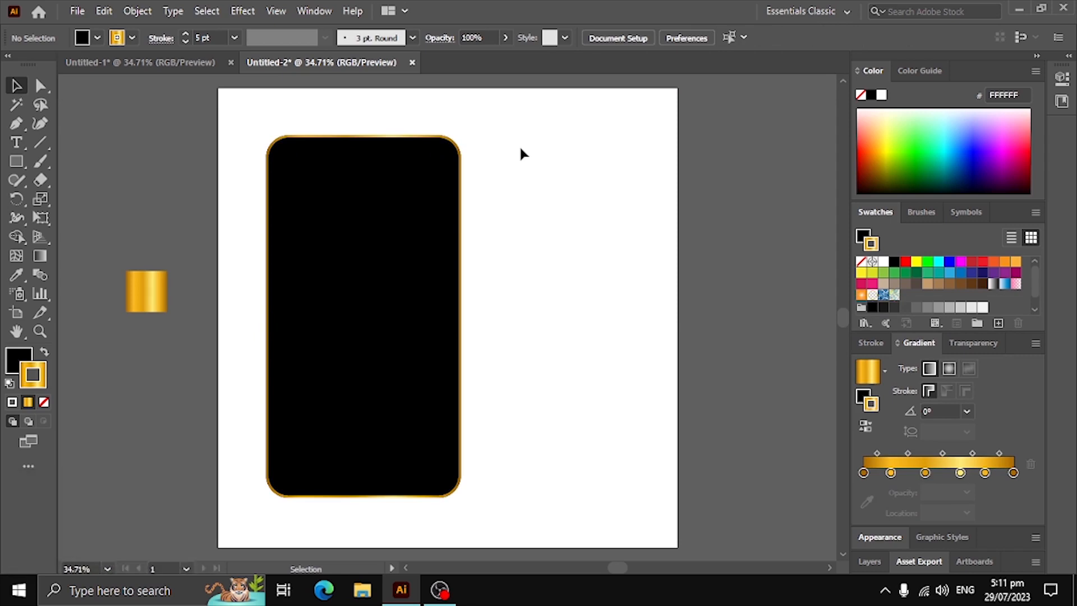
pyautogui.click(357, 219)
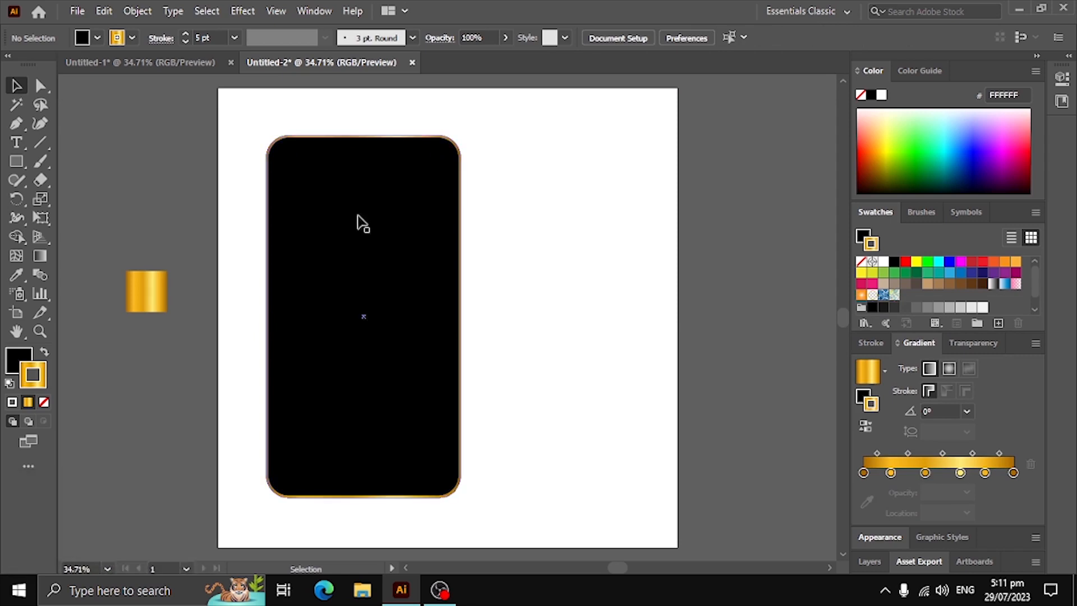
pyautogui.click(553, 199)
pyautogui.doubleClick(359, 277)
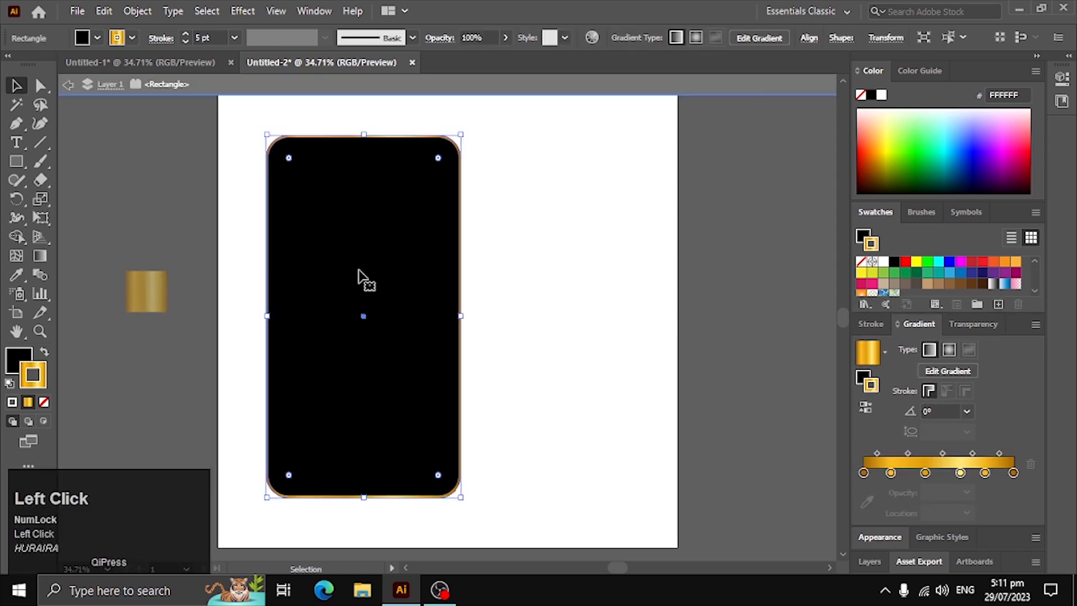
pyautogui.doubleClick(585, 187)
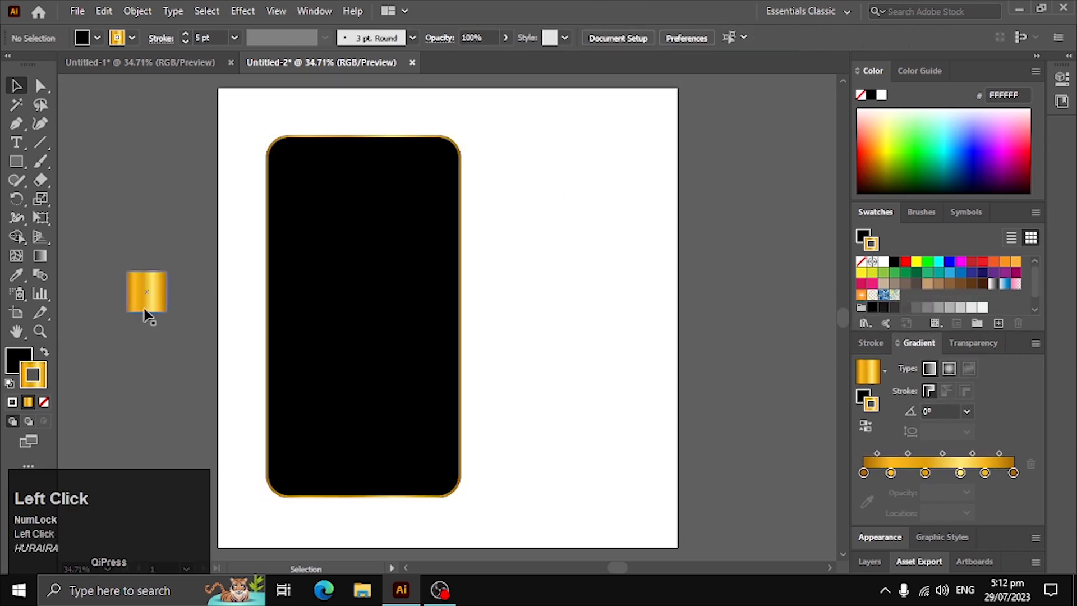
# Step: Move the gold gradient square up and farther away from the artboard
pyautogui.moveTo(147, 302); pyautogui.dragTo(114, 256)
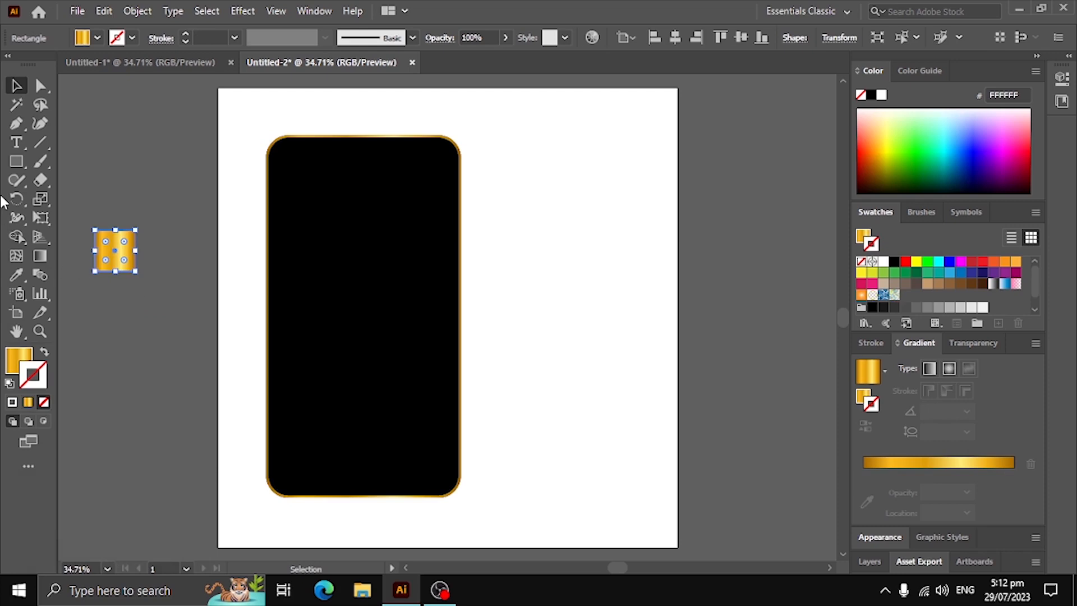
pyautogui.click(158, 154)
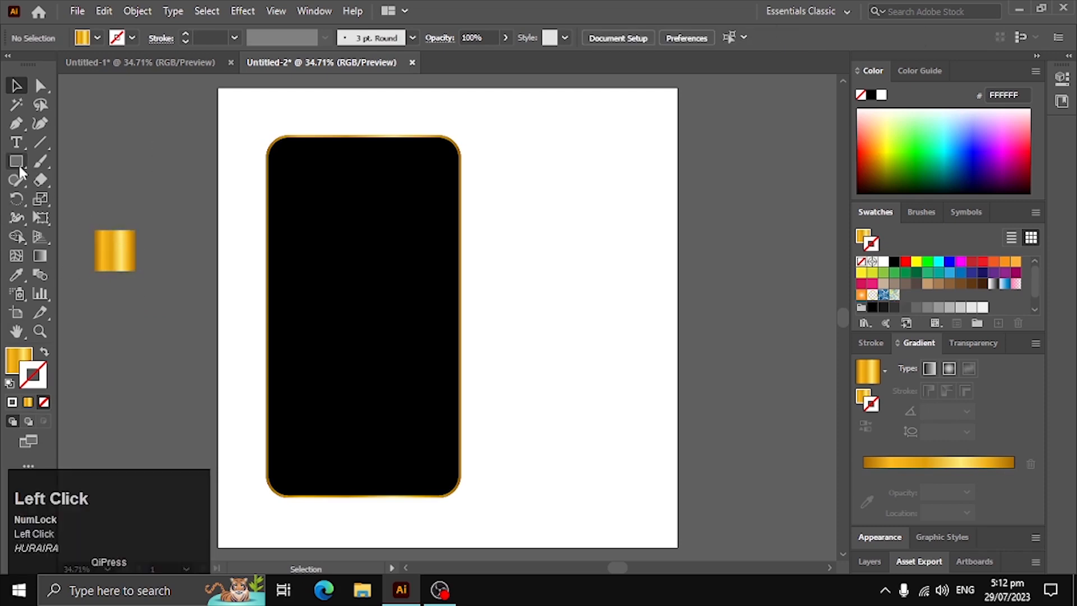
pyautogui.doubleClick(347, 197)
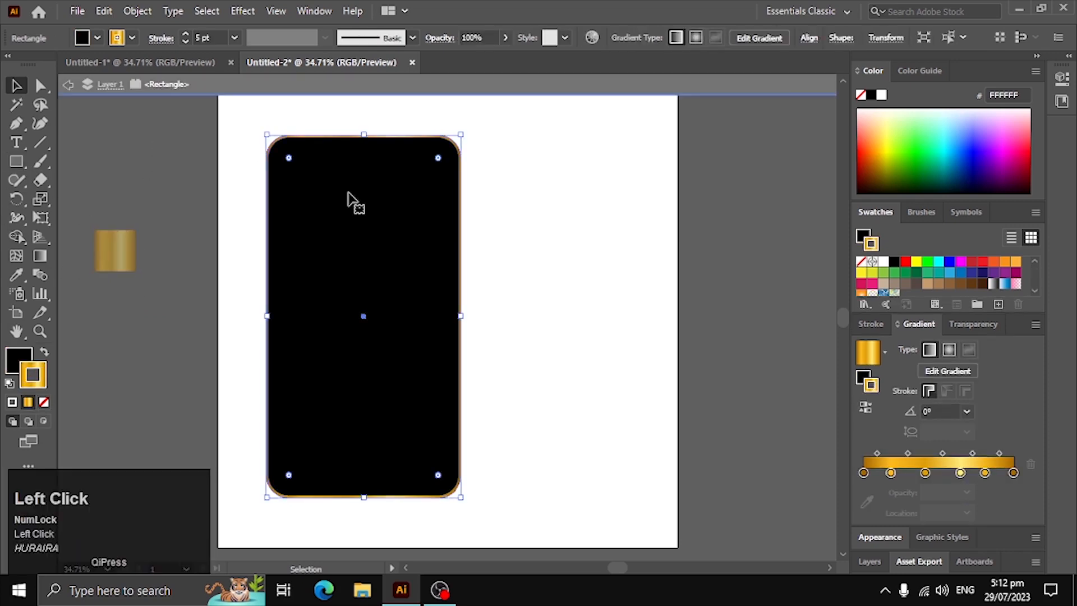
pyautogui.click(69, 85)
pyautogui.doubleClick(284, 218)
pyautogui.doubleClick(163, 156)
# Step: Duplicate the black gold-edged rectangle and shrink the copy into a small rectangle inside the original's upper-left corner
pyautogui.click(331, 223)
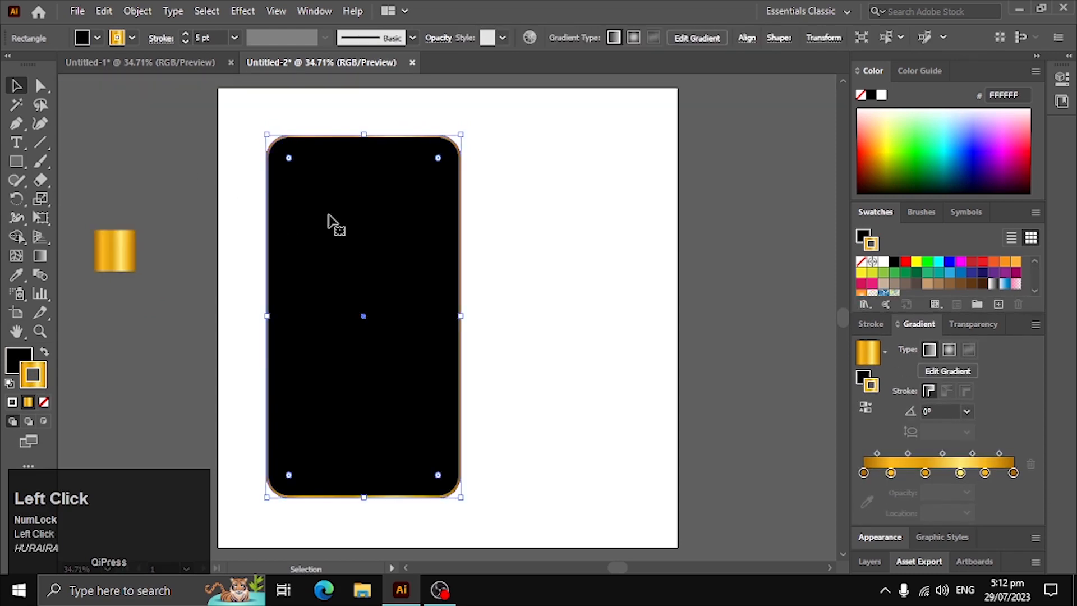
pyautogui.hotkey('ctrl', 'c')
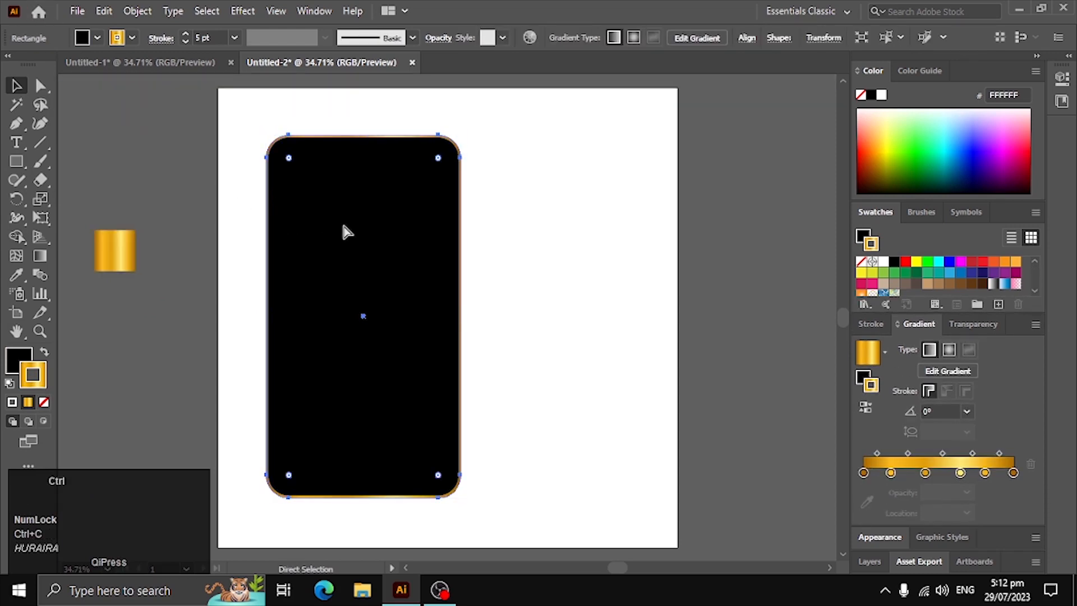
pyautogui.hotkey('ctrl', 'v')
pyautogui.click(448, 287)
pyautogui.moveTo(452, 293); pyautogui.dragTo(406, 324)
pyautogui.moveTo(465, 494); pyautogui.dragTo(558, 541)
pyautogui.moveTo(478, 508); pyautogui.dragTo(349, 230)
pyautogui.click(561, 192)
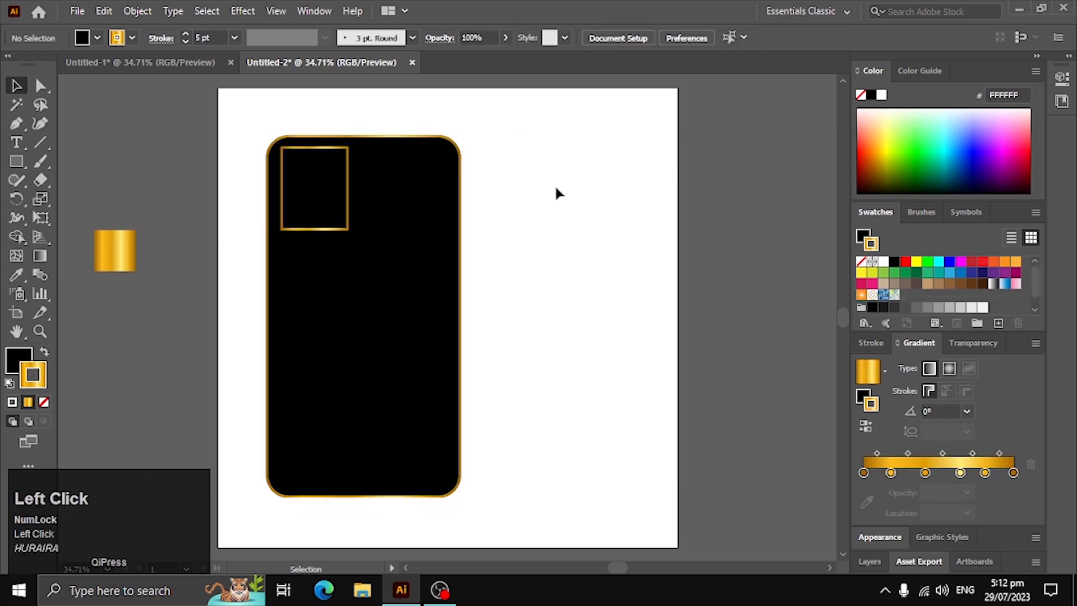
# Step: Widen the small inner rectangle to over half the body's width and lengthen it slightly downward
pyautogui.click(339, 197)
pyautogui.moveTo(351, 191); pyautogui.dragTo(377, 192)
pyautogui.moveTo(331, 230); pyautogui.dragTo(330, 245)
pyautogui.click(565, 232)
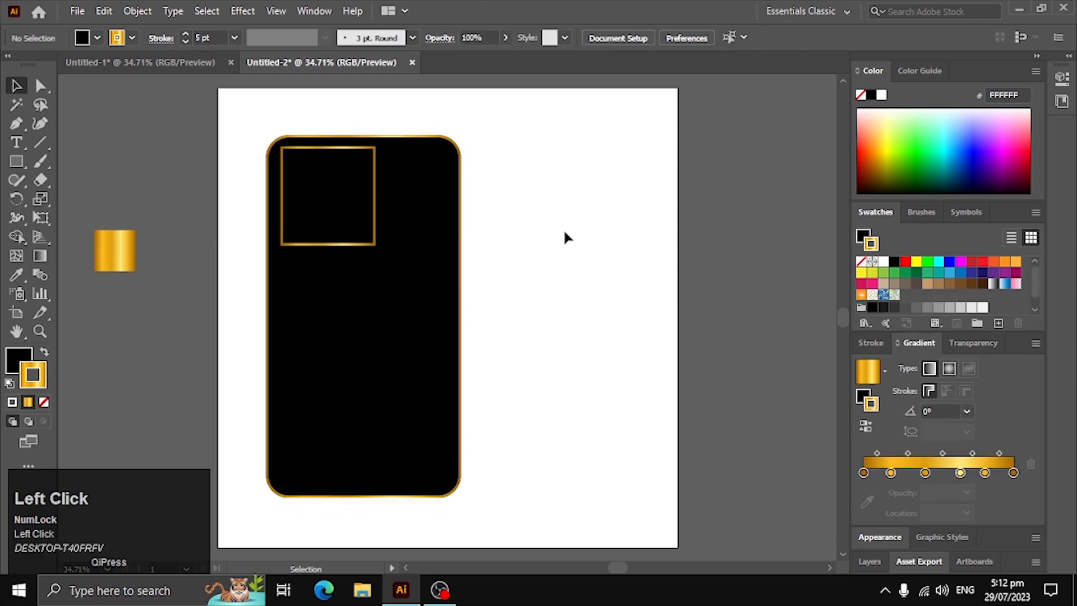
pyautogui.doubleClick(359, 232)
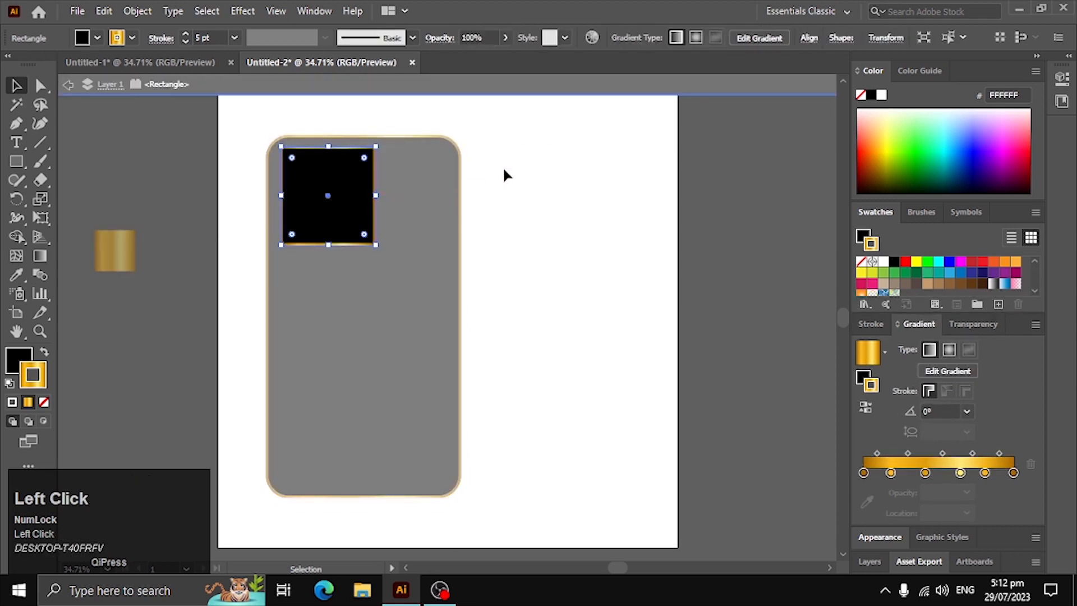
pyautogui.doubleClick(504, 175)
pyautogui.doubleClick(369, 204)
pyautogui.moveTo(379, 195); pyautogui.dragTo(387, 194)
pyautogui.doubleClick(486, 241)
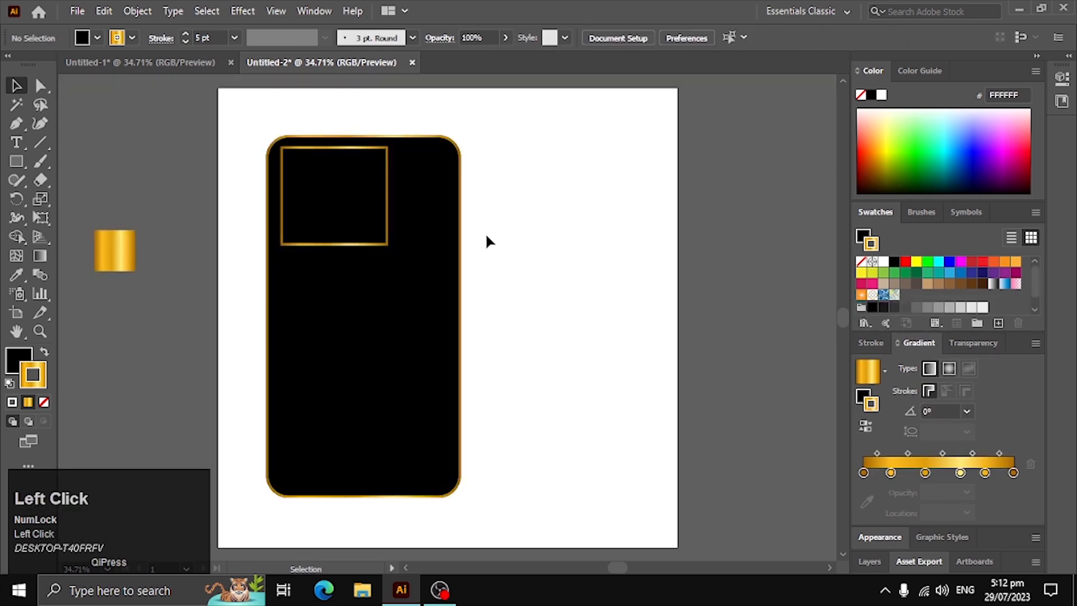
# Step: Narrow the inner gold-edged rectangle to nearly a square and round all its corners slightly
pyautogui.click(316, 208)
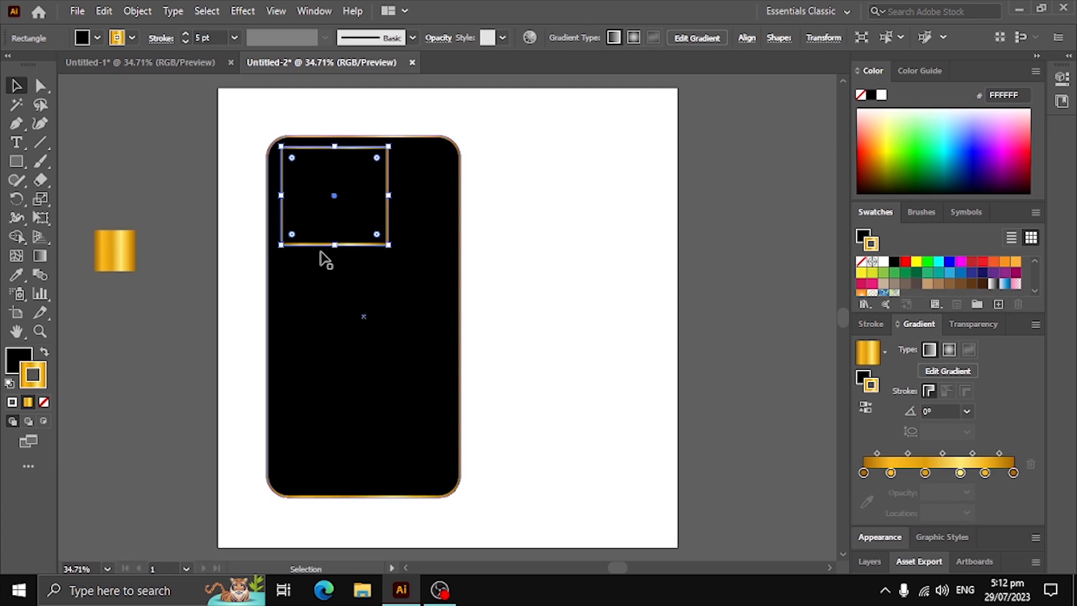
pyautogui.moveTo(388, 196); pyautogui.dragTo(381, 200)
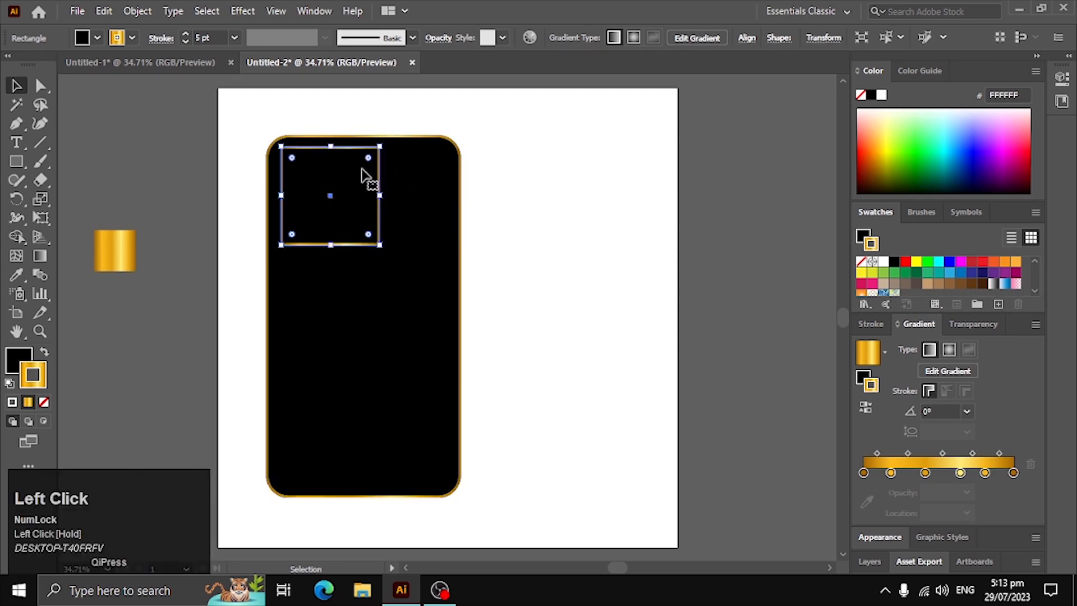
pyautogui.moveTo(292, 157); pyautogui.dragTo(295, 164)
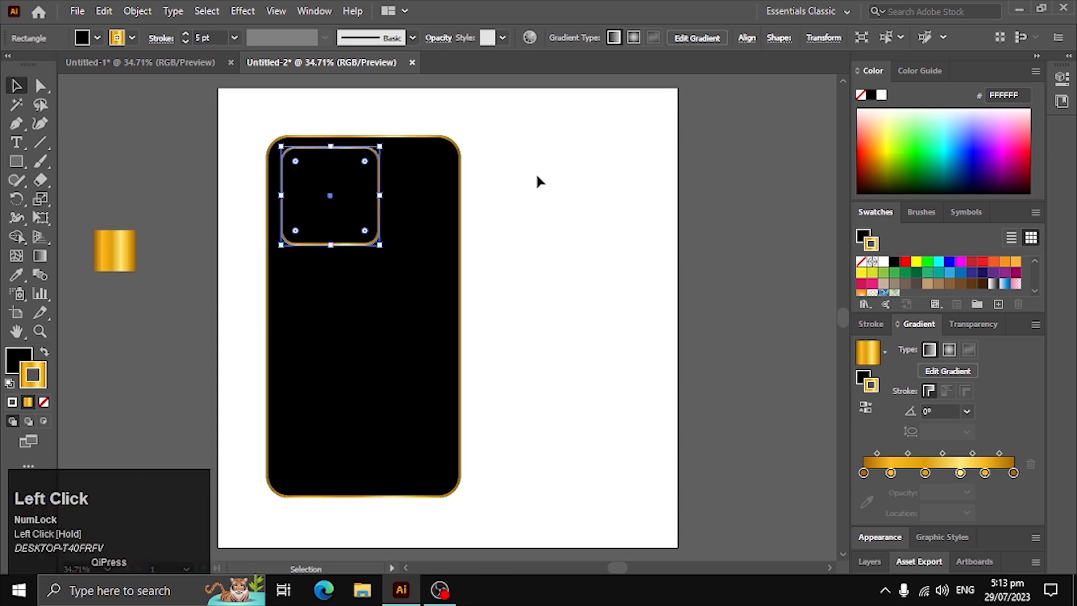
pyautogui.click(532, 186)
# Step: Nudge the rounded camera module outline slightly down inside the phone body
pyautogui.click(353, 213)
pyautogui.press('Down')
pyautogui.press('Down')
pyautogui.press('Down')
pyautogui.press('Down')
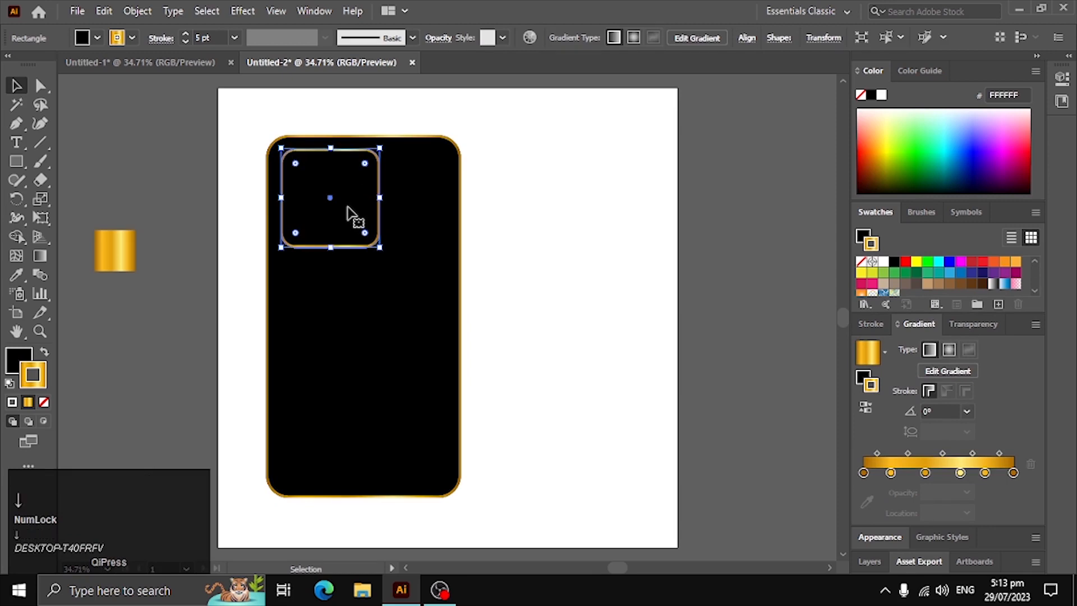
pyautogui.press('Down')
pyautogui.press('Down')
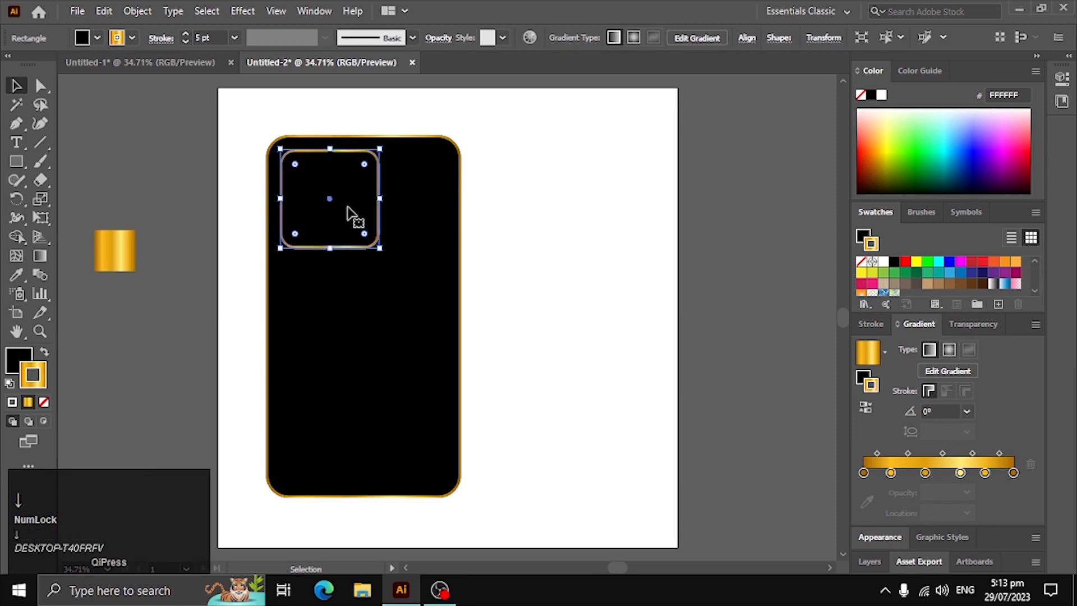
pyautogui.click(585, 199)
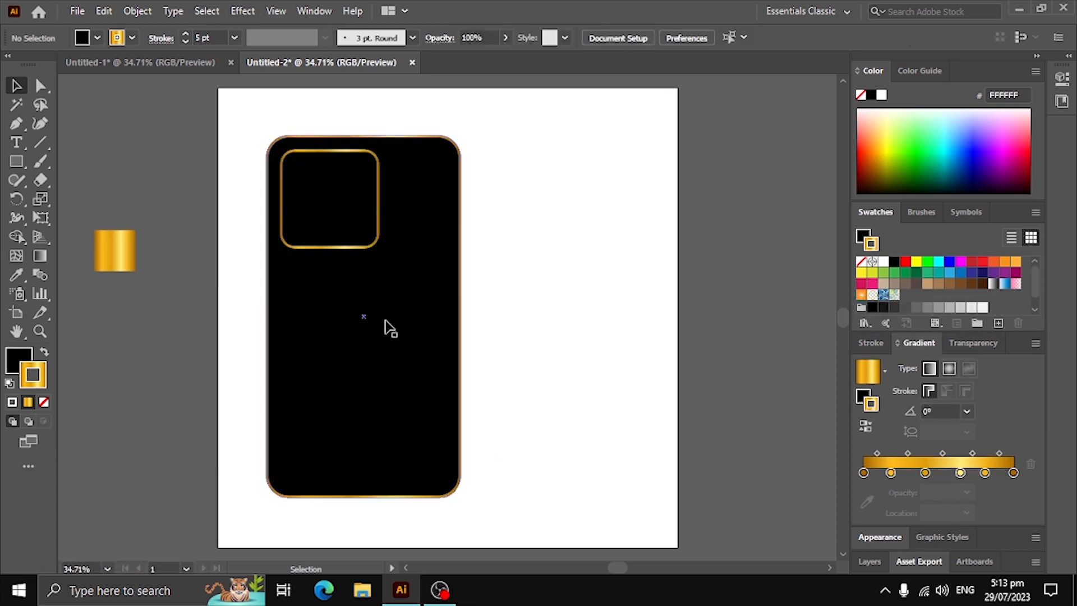
# Step: Draw a black gold-edged circle in the camera module's upper-left area, a little over a third of the module's width
pyautogui.hotkey('ctrl', 'space')
pyautogui.moveTo(284, 140); pyautogui.dragTo(307, 192)
pyautogui.moveTo(307, 191); pyautogui.dragTo(363, 241)
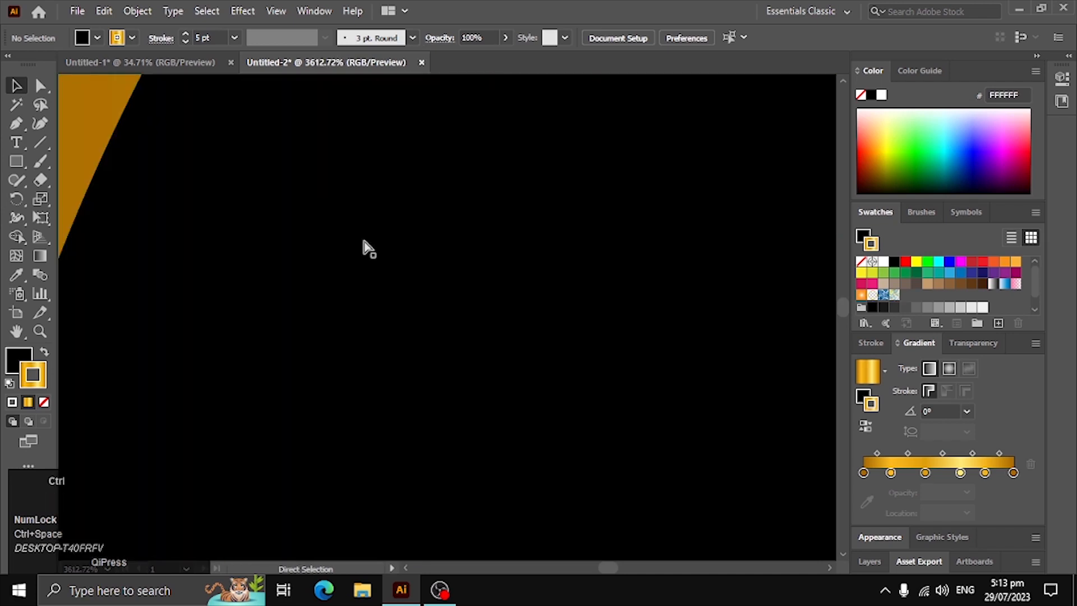
pyautogui.hotkey('ctrl', '-')
pyautogui.hotkey('ctrl', '-')
pyautogui.hotkey('ctrl', '-')
pyautogui.hotkey('ctrl', '-')
pyautogui.hotkey('ctrl', '-')
pyautogui.hotkey('ctrl', '-')
pyautogui.hotkey('ctrl', '-')
pyautogui.hotkey('ctrl', '-')
pyautogui.hotkey('ctrl', '-')
pyautogui.hotkey('ctrl', '-')
pyautogui.hotkey('ctrl', '-')
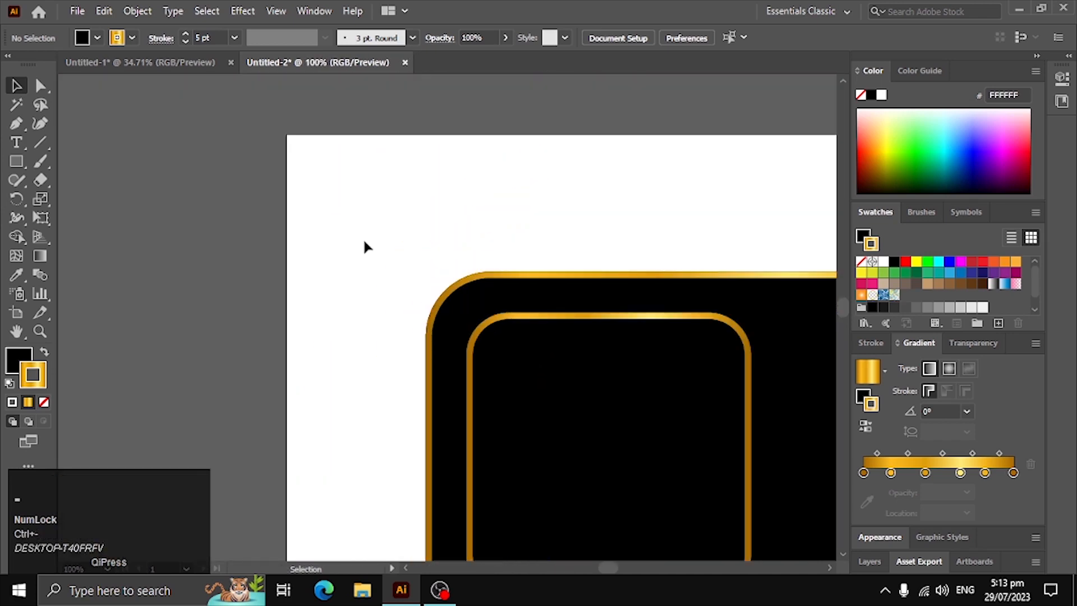
pyautogui.press('space')
pyautogui.moveTo(545, 475); pyautogui.dragTo(330, 279)
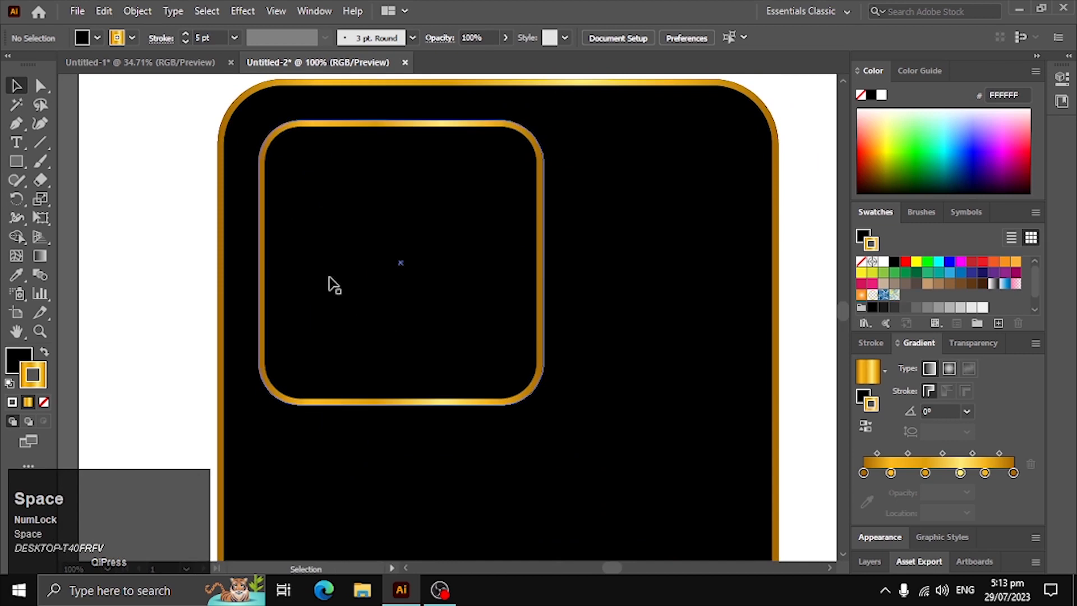
pyautogui.rightClick(24, 159)
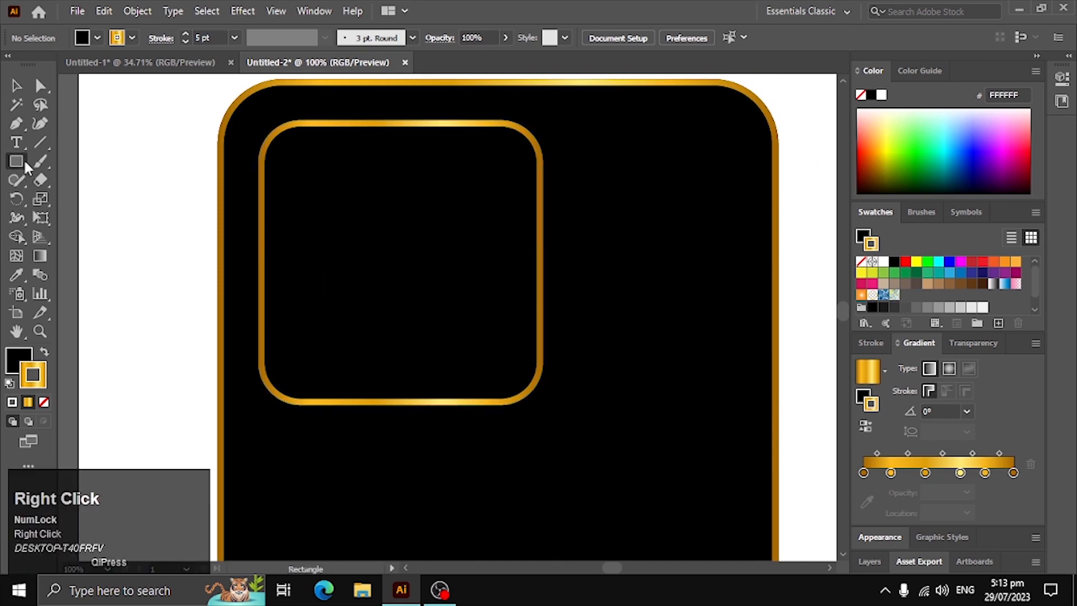
pyautogui.click(62, 199)
pyautogui.moveTo(296, 166)
pyautogui.mouseDown()
pyautogui.moveTo(365, 233)
pyautogui.moveTo(404, 252)
pyautogui.moveTo(407, 275)
pyautogui.mouseUp()
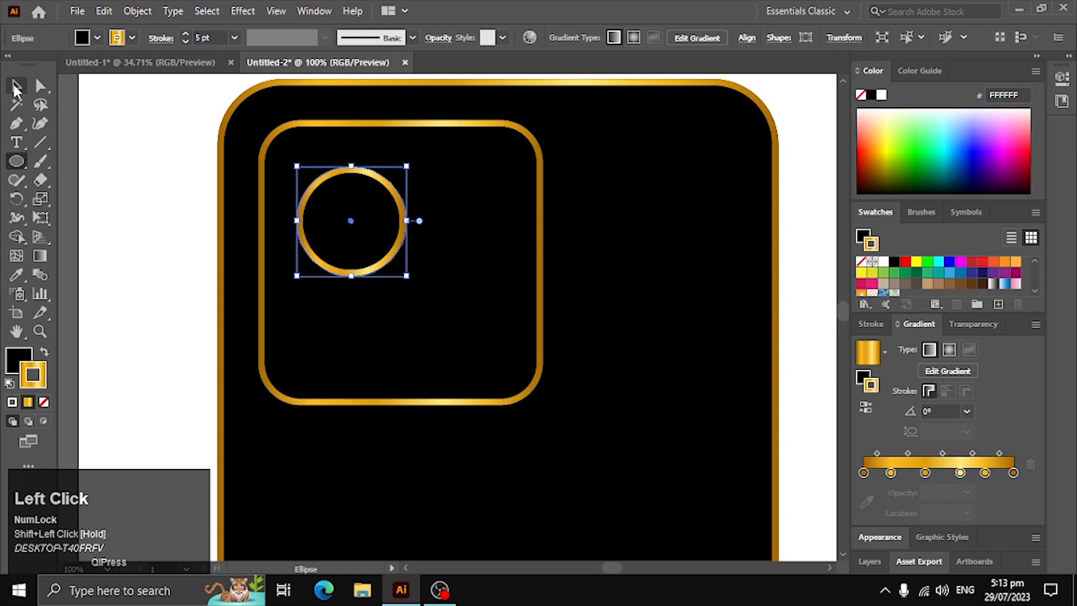
# Step: Move the circle out of the phone onto the empty canvas left of the artboard, above the gold gradient square
pyautogui.click(16, 86)
pyautogui.press('space')
pyautogui.moveTo(267, 250); pyautogui.dragTo(366, 248)
pyautogui.moveTo(447, 226); pyautogui.dragTo(427, 230)
pyautogui.moveTo(301, 265); pyautogui.dragTo(60, 253)
pyautogui.moveTo(695, 233); pyautogui.dragTo(298, 158)
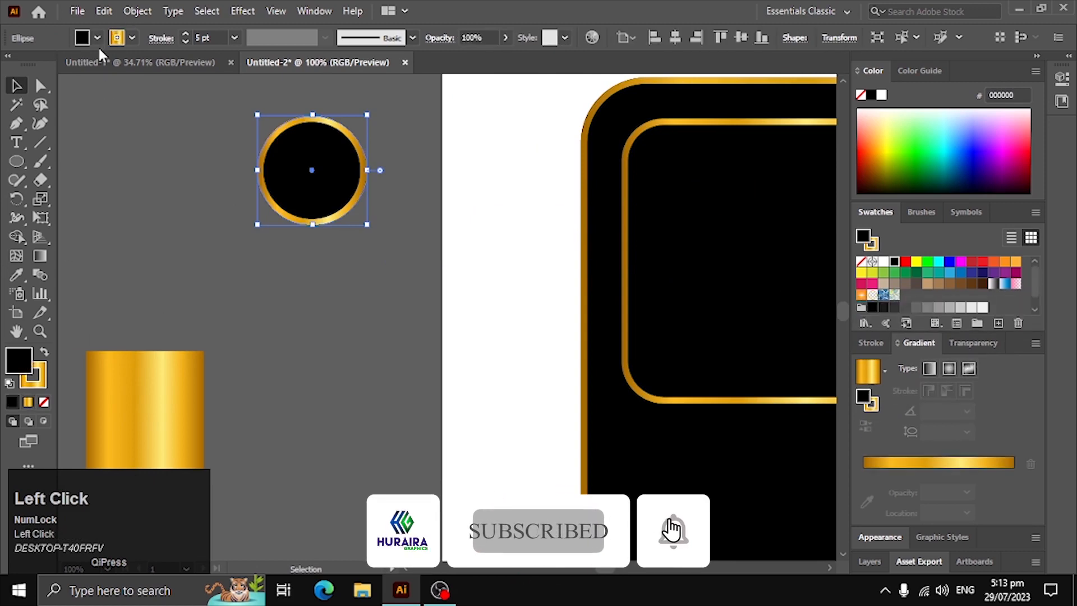
# Step: Change the circle's fill to white, keeping its gold gradient stroke
pyautogui.click(98, 37)
pyautogui.click(33, 63)
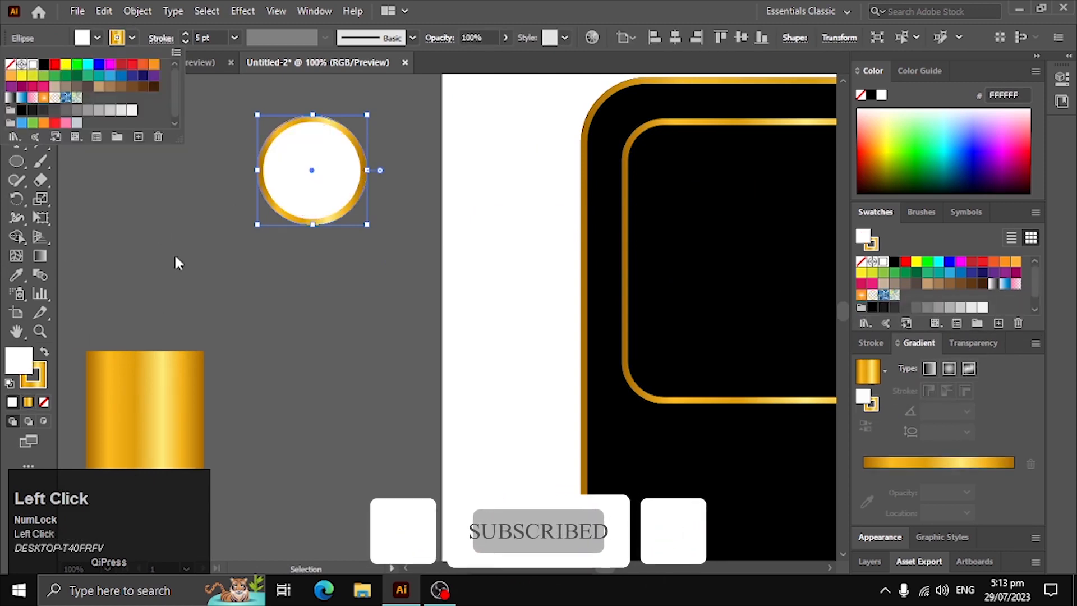
pyautogui.click(176, 257)
# Step: Duplicate the white circle to its right and shrink the copy from its centre to a little over half size
pyautogui.press('space')
pyautogui.moveTo(365, 322); pyautogui.dragTo(333, 323)
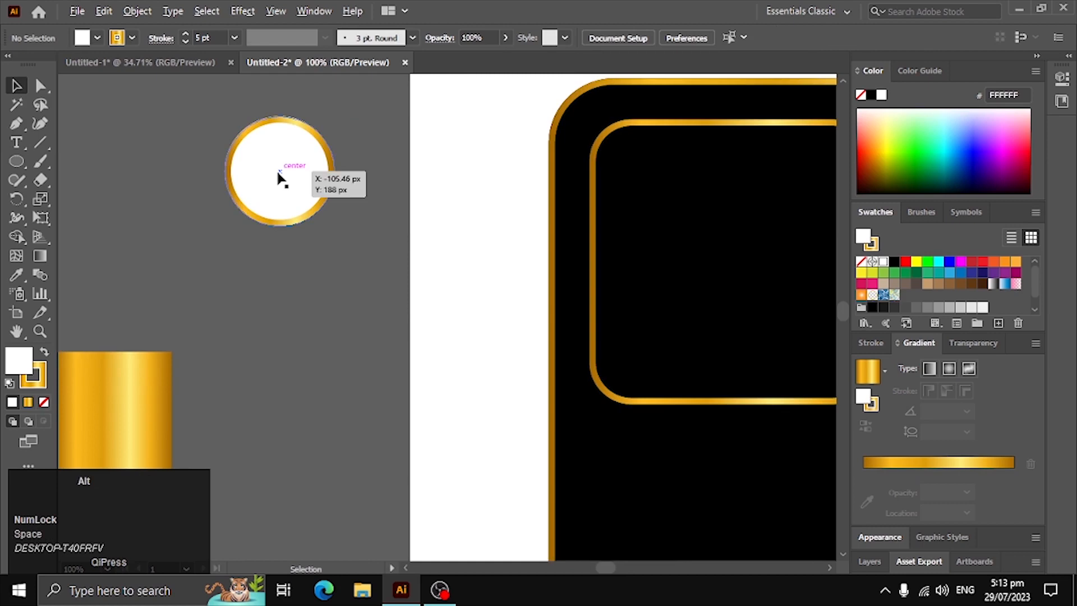
pyautogui.moveTo(276, 172); pyautogui.dragTo(437, 170)
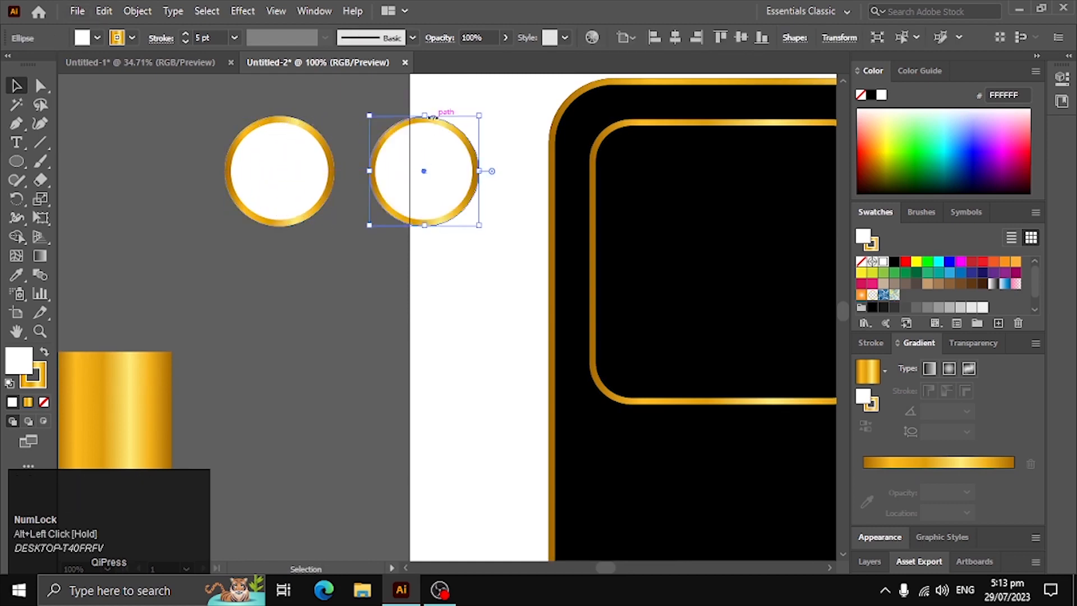
pyautogui.moveTo(424, 117); pyautogui.dragTo(424, 139)
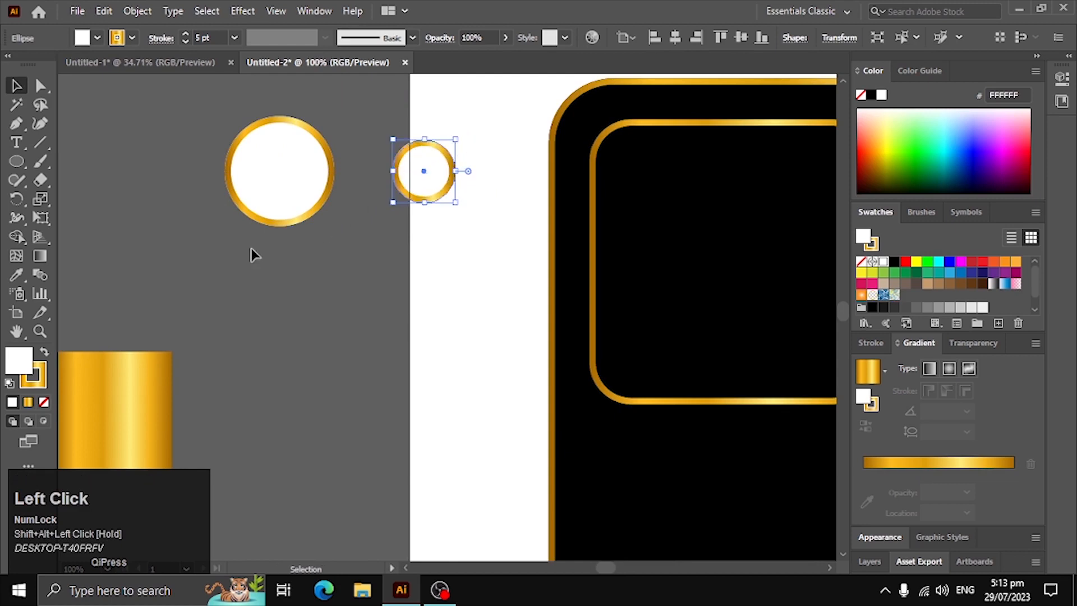
# Step: Align the large and small circles on their vertical centres
pyautogui.moveTo(149, 91); pyautogui.dragTo(437, 187)
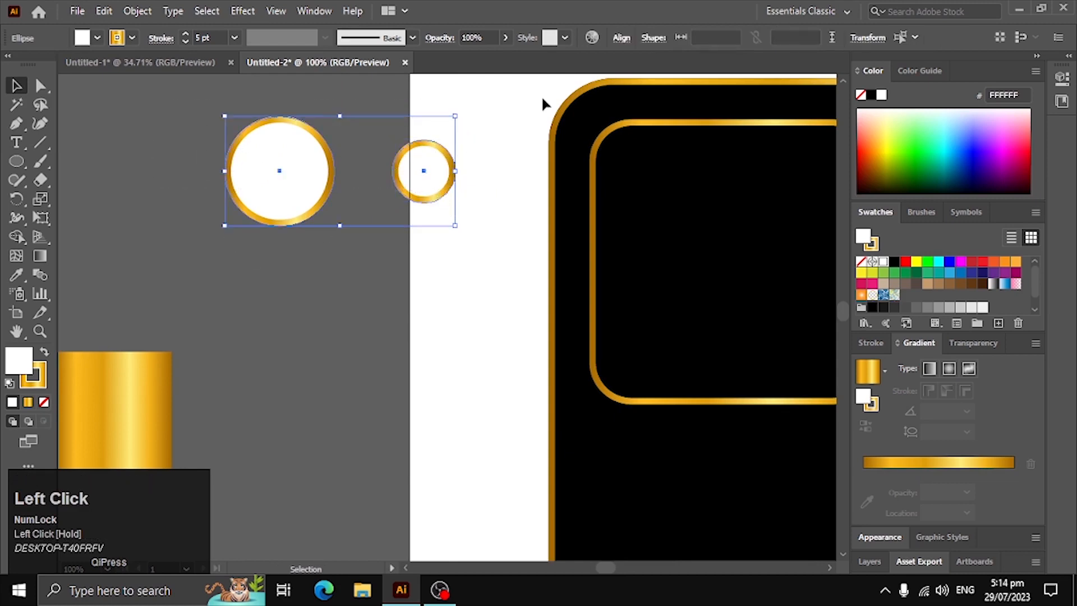
pyautogui.click(621, 39)
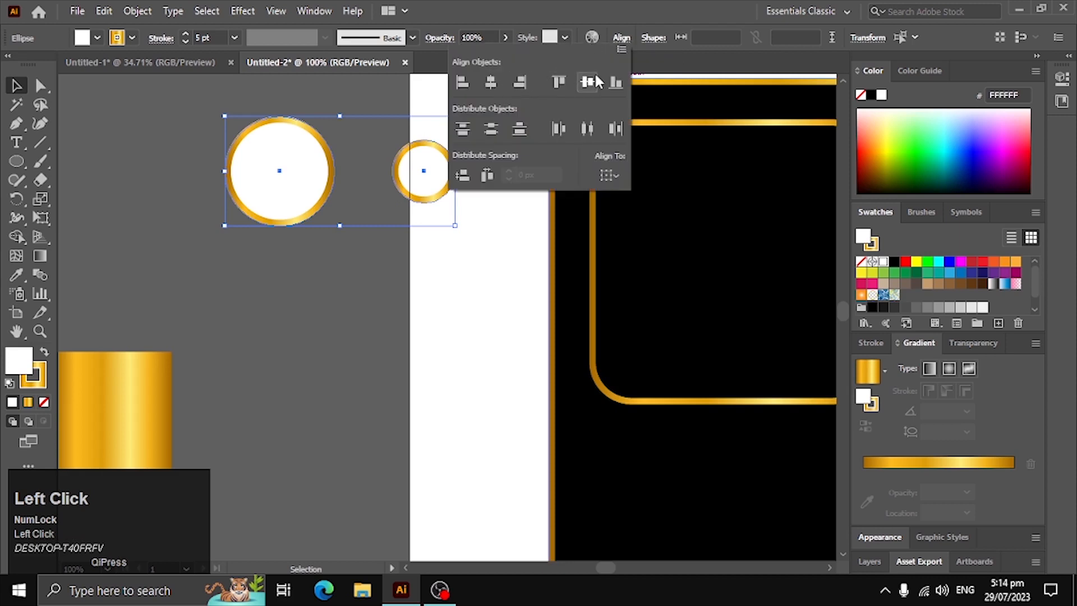
pyautogui.click(372, 256)
# Step: Move both circles together into the upper part of the camera module
pyautogui.moveTo(426, 279); pyautogui.dragTo(245, 310)
pyautogui.moveTo(96, 121); pyautogui.dragTo(271, 260)
pyautogui.moveTo(243, 205); pyautogui.dragTo(634, 236)
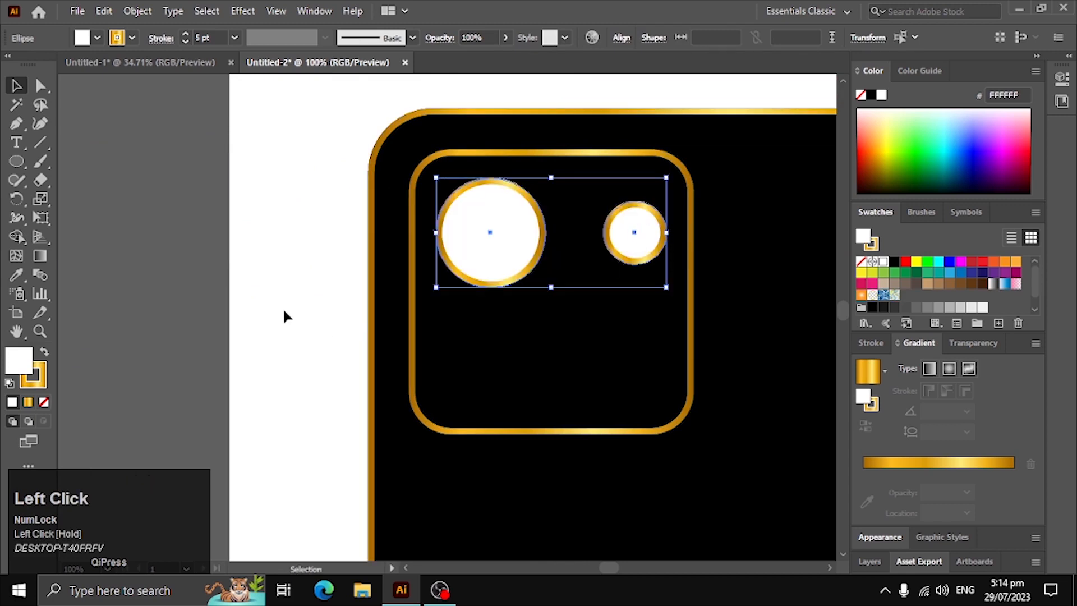
pyautogui.click(284, 301)
pyautogui.moveTo(283, 301); pyautogui.dragTo(163, 248)
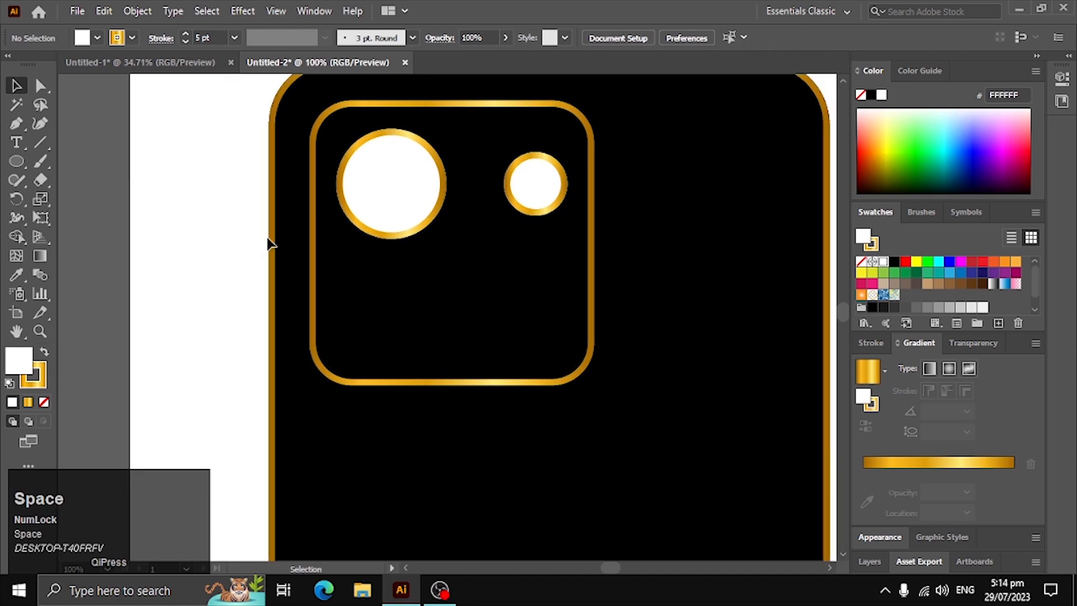
pyautogui.click(397, 191)
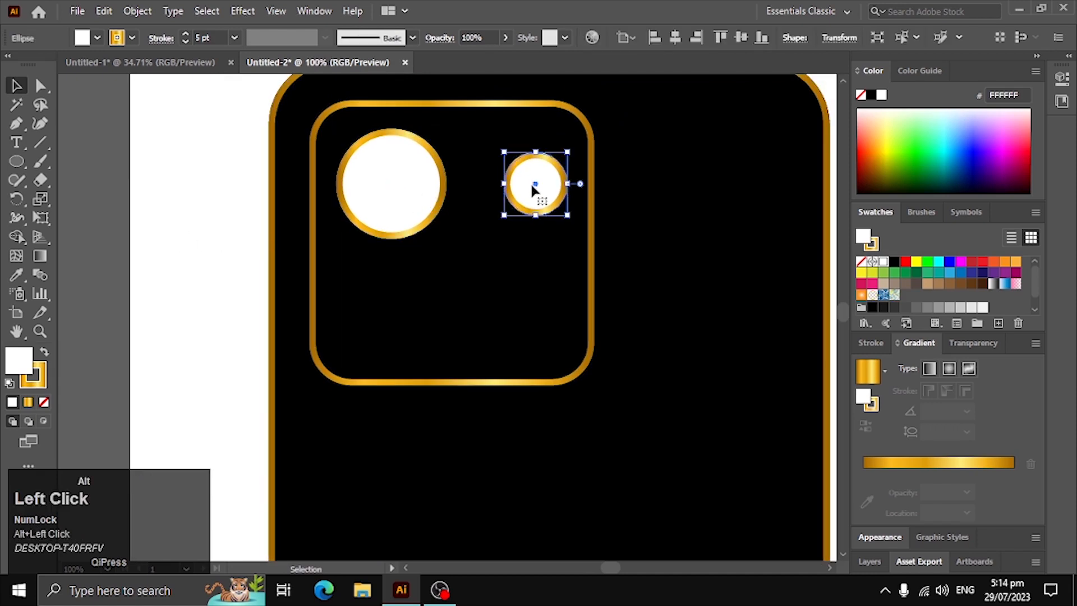
pyautogui.keyDown('shift'); pyautogui.click(420, 184); pyautogui.keyUp('shift')
pyautogui.click(220, 203)
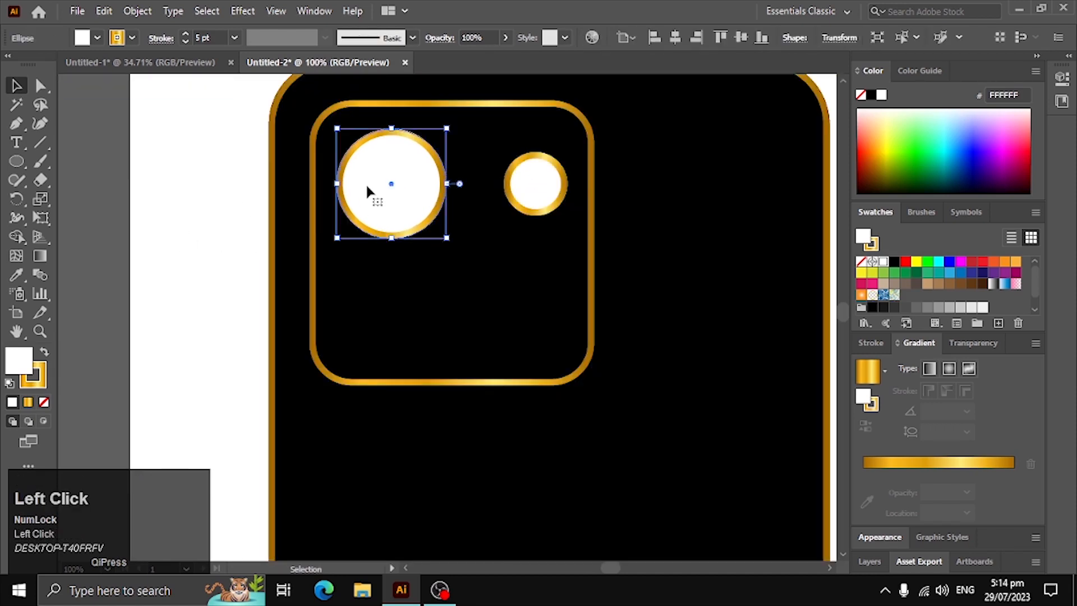
pyautogui.doubleClick(372, 184)
pyautogui.click(502, 188)
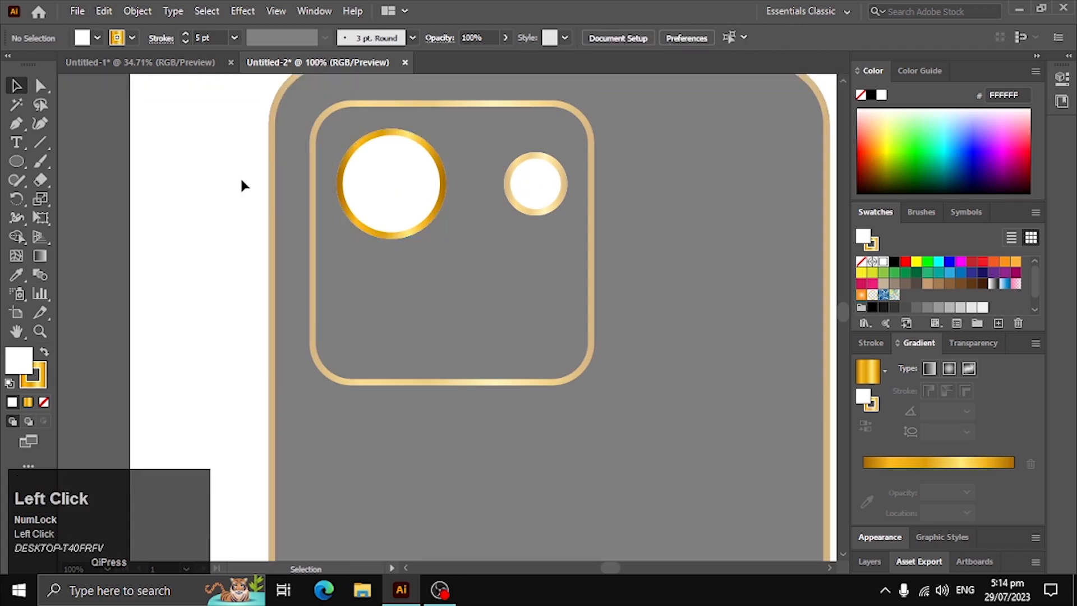
pyautogui.click(366, 173)
pyautogui.click(534, 185)
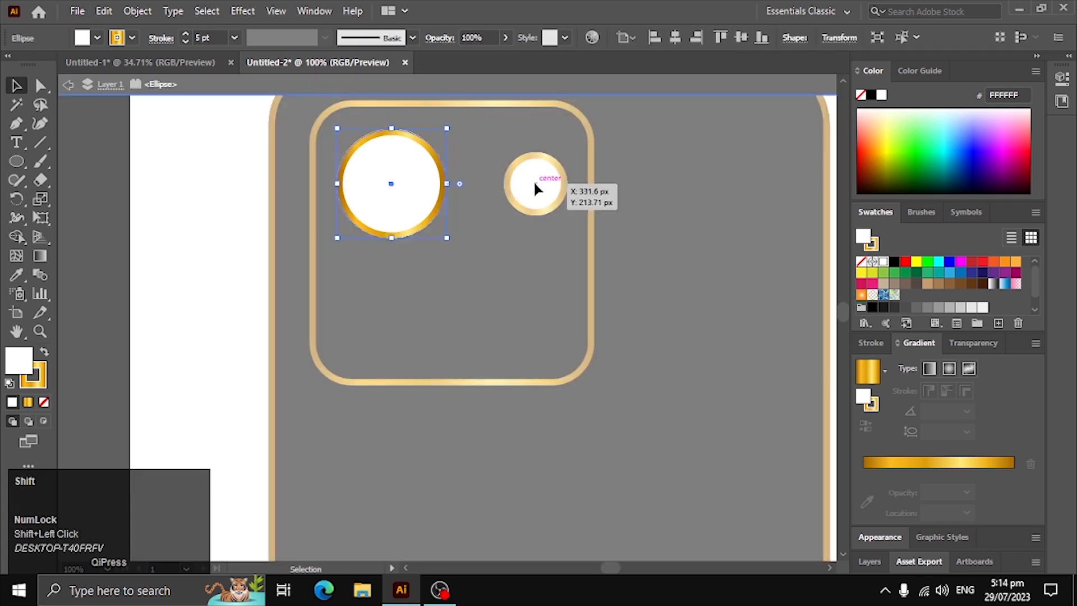
pyautogui.click(386, 185)
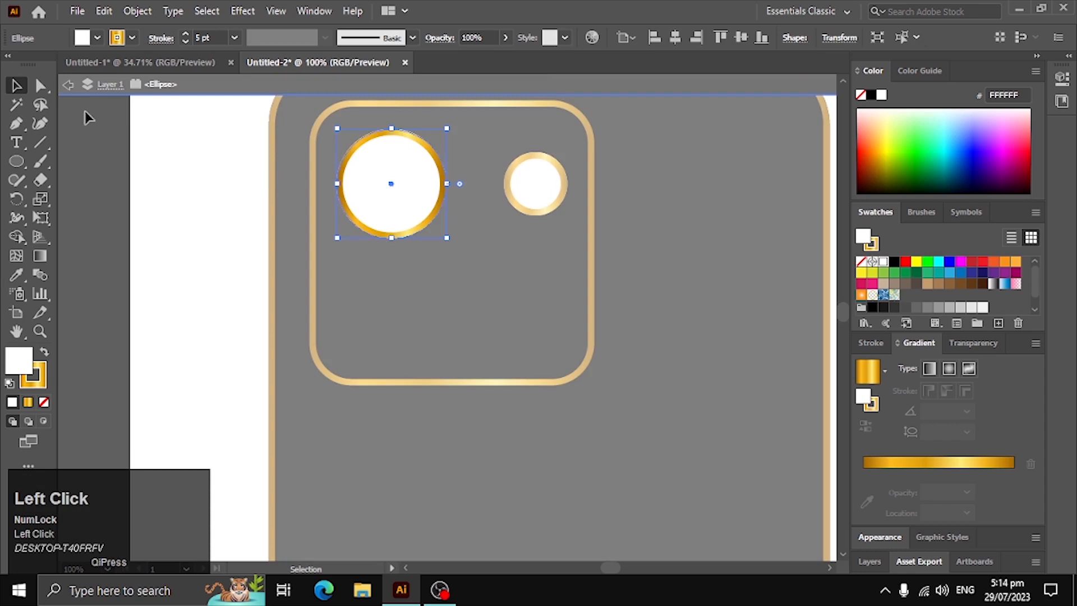
pyautogui.click(69, 86)
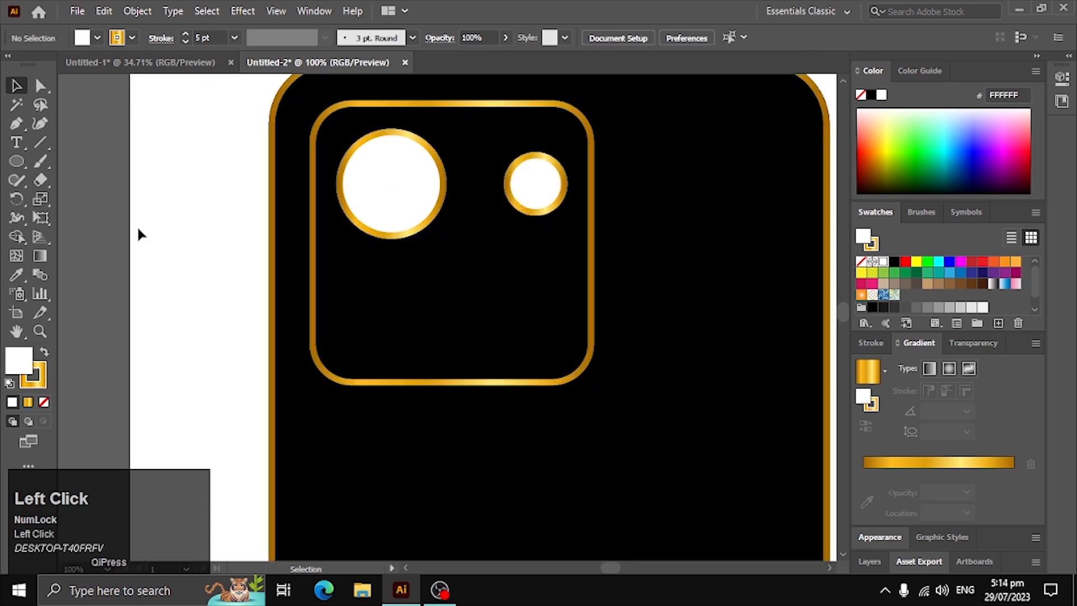
pyautogui.doubleClick(386, 195)
pyautogui.doubleClick(128, 161)
# Step: Lock the phone body and the camera module outline, leaving the two circles editable
pyautogui.moveTo(208, 211); pyautogui.dragTo(324, 360)
pyautogui.hotkey('ctrl', '2')
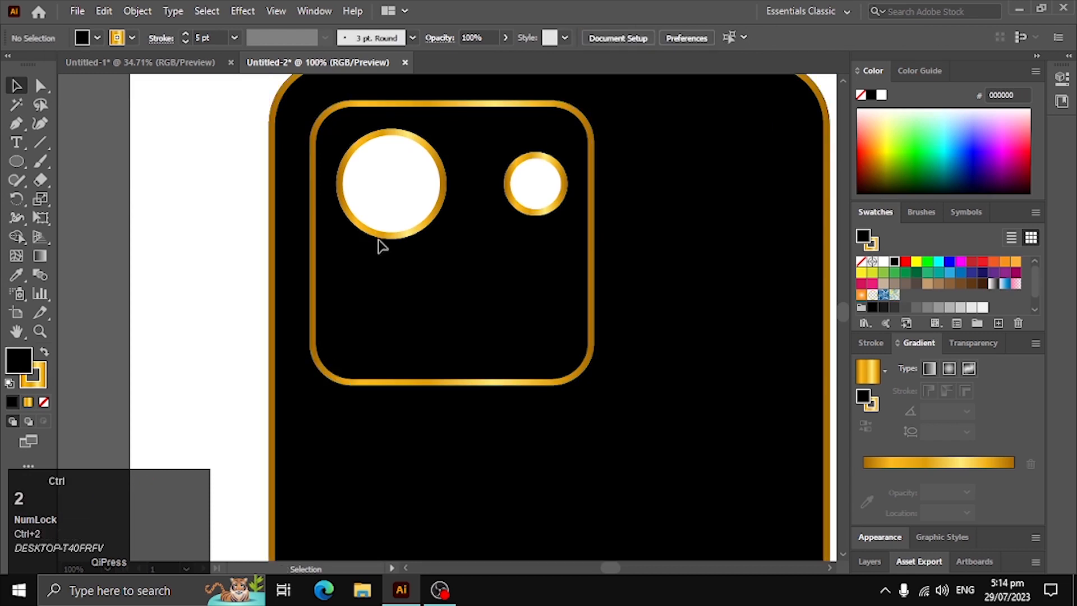
pyautogui.moveTo(363, 157); pyautogui.dragTo(481, 233)
pyautogui.hotkey('ctrl', 'z')
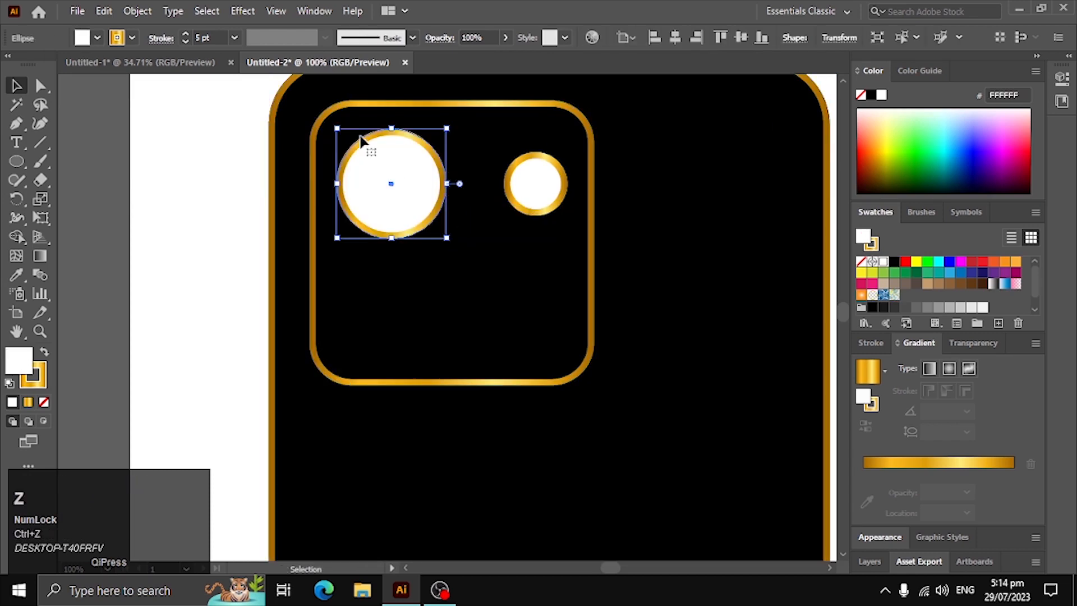
# Step: Duplicate the pair of white circles straight down to form a second row in the camera module
pyautogui.click(325, 143)
pyautogui.moveTo(327, 137); pyautogui.dragTo(561, 209)
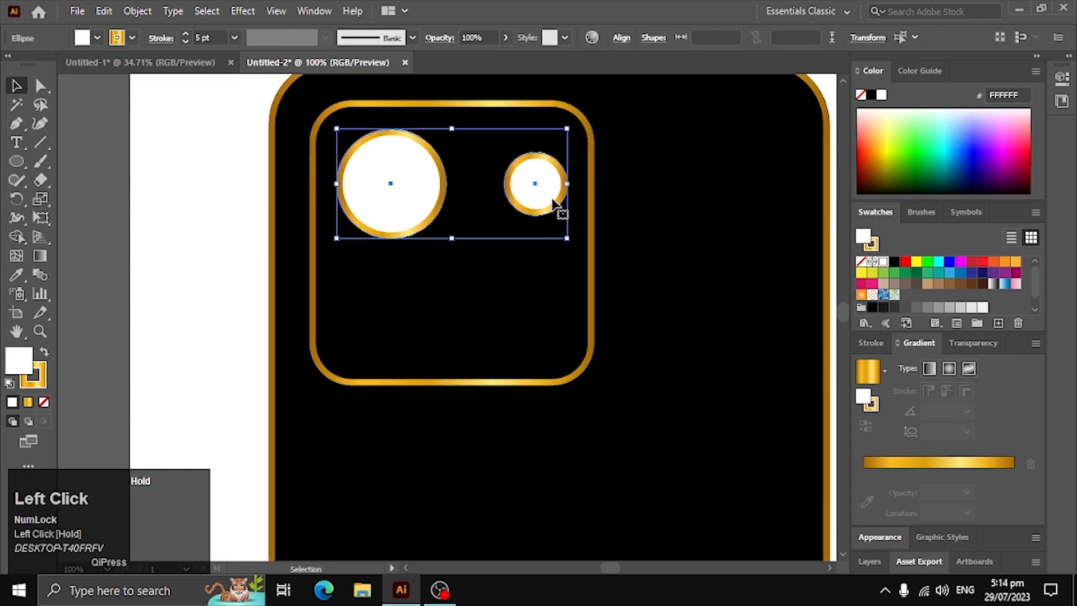
pyautogui.click(541, 268)
pyautogui.moveTo(329, 159); pyautogui.dragTo(514, 320)
pyautogui.click(212, 235)
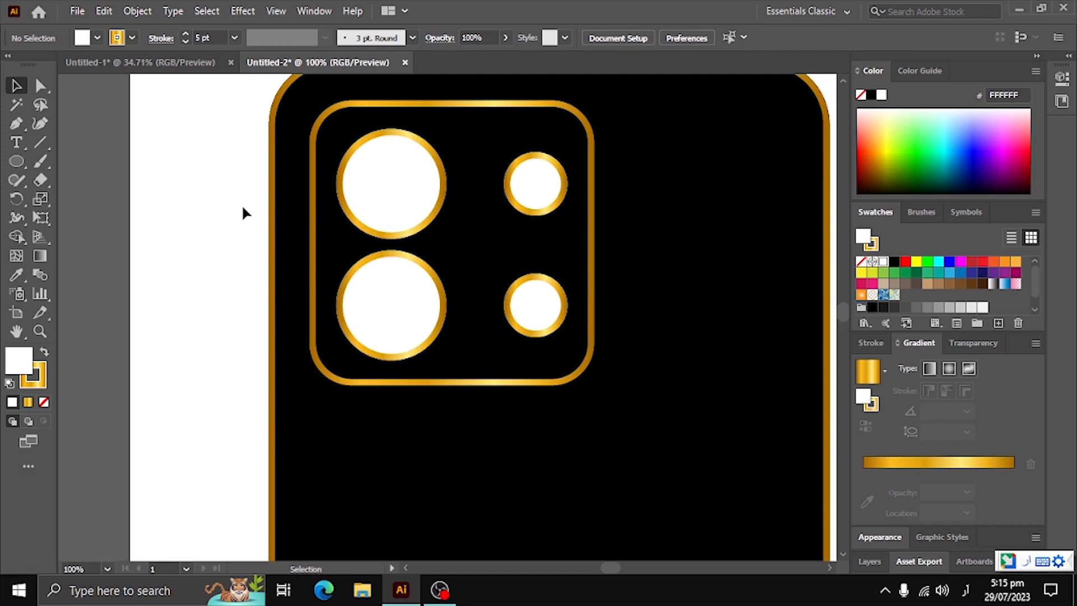
pyautogui.click(201, 194)
# Step: Fit the whole artboard in the window, unlock all locked objects and clear the selection
pyautogui.hotkey('ctrl', '-')
pyautogui.hotkey('ctrl', '-')
pyautogui.hotkey('ctrl', '-')
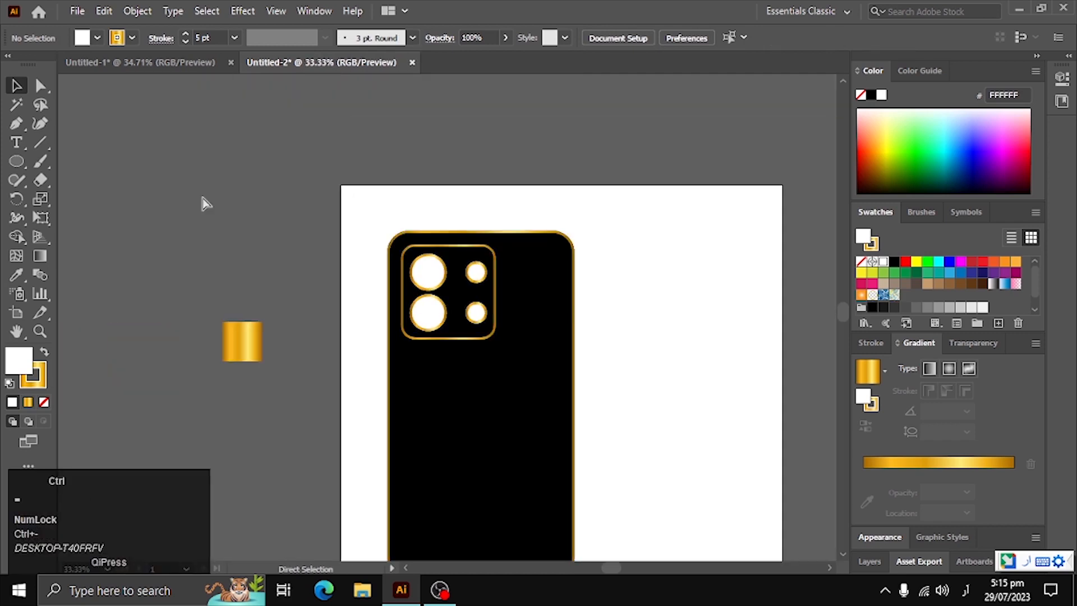
pyautogui.hotkey('ctrl', '-')
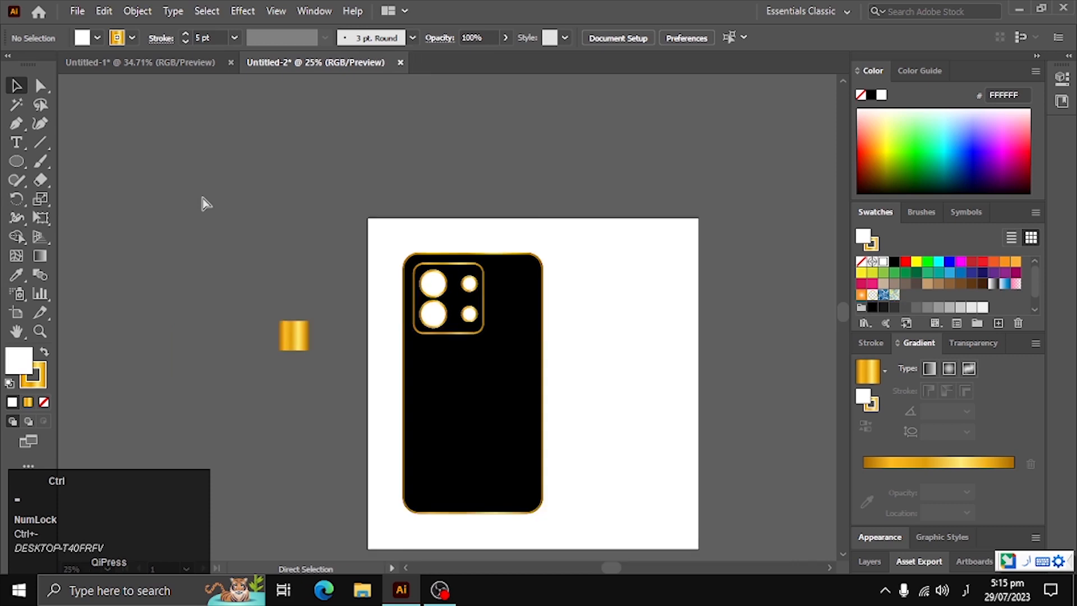
pyautogui.hotkey('ctrl', '-')
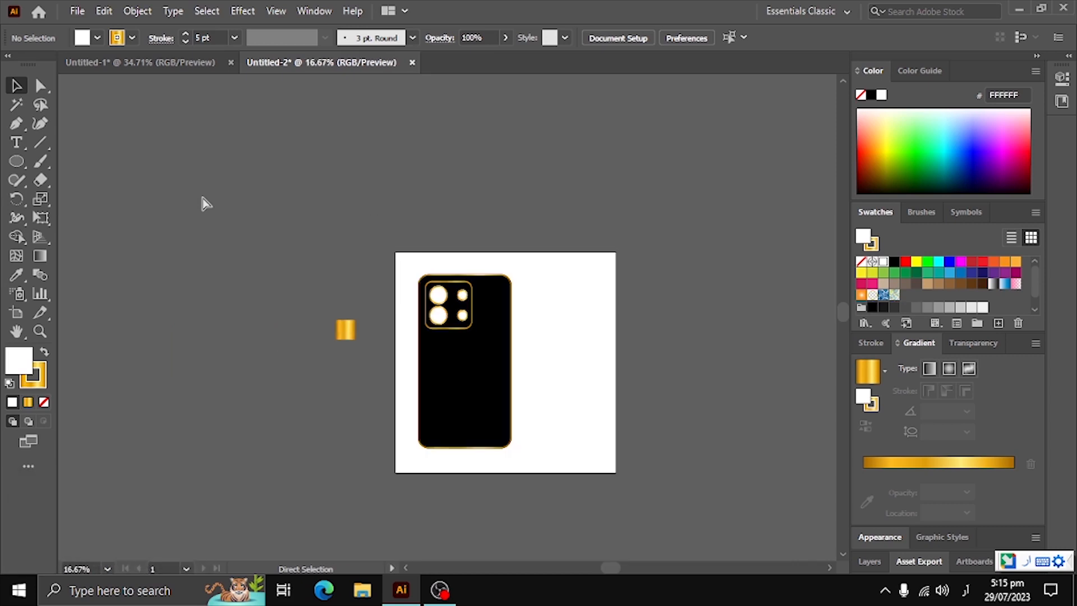
pyautogui.hotkey('ctrl', '0')
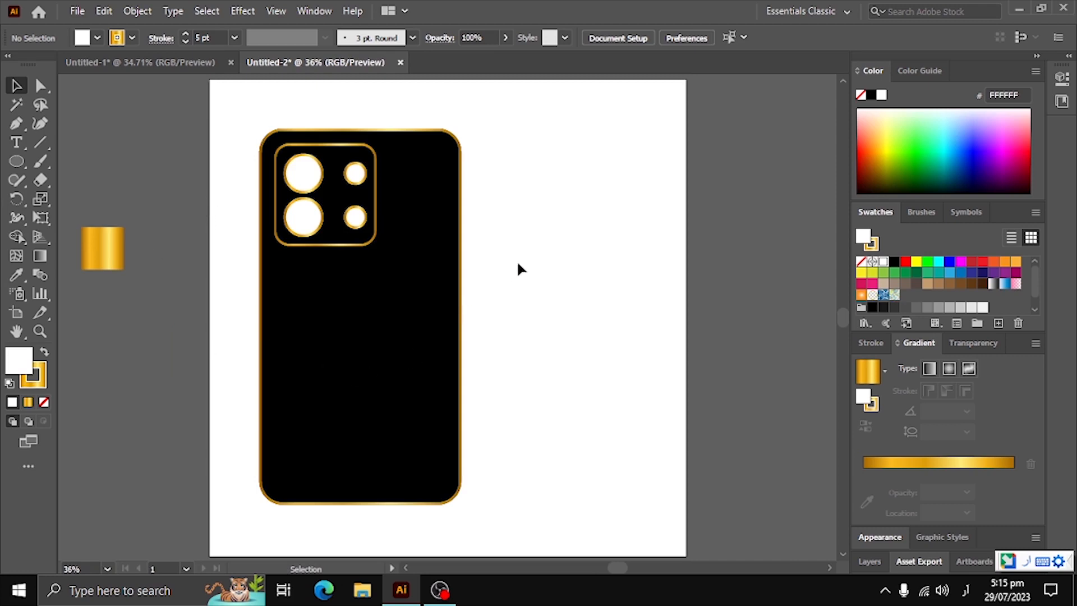
pyautogui.hotkey('ctrl', 'alt', '2')
pyautogui.click(590, 166)
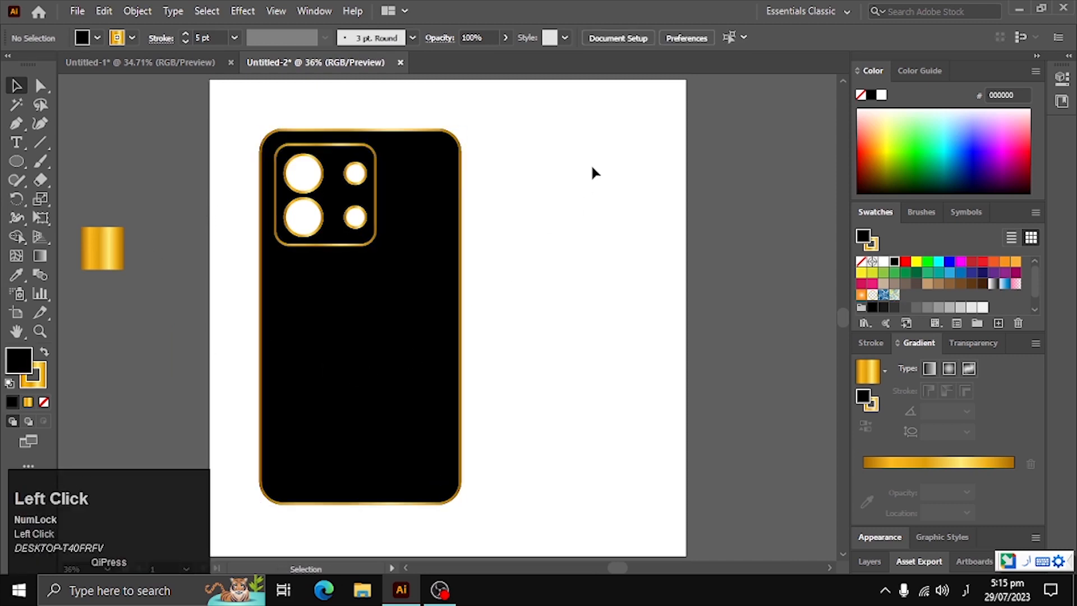
# Step: Duplicate the black phone body in place, in front of the artwork, and remove the gold stroke from the copy
pyautogui.click(442, 212)
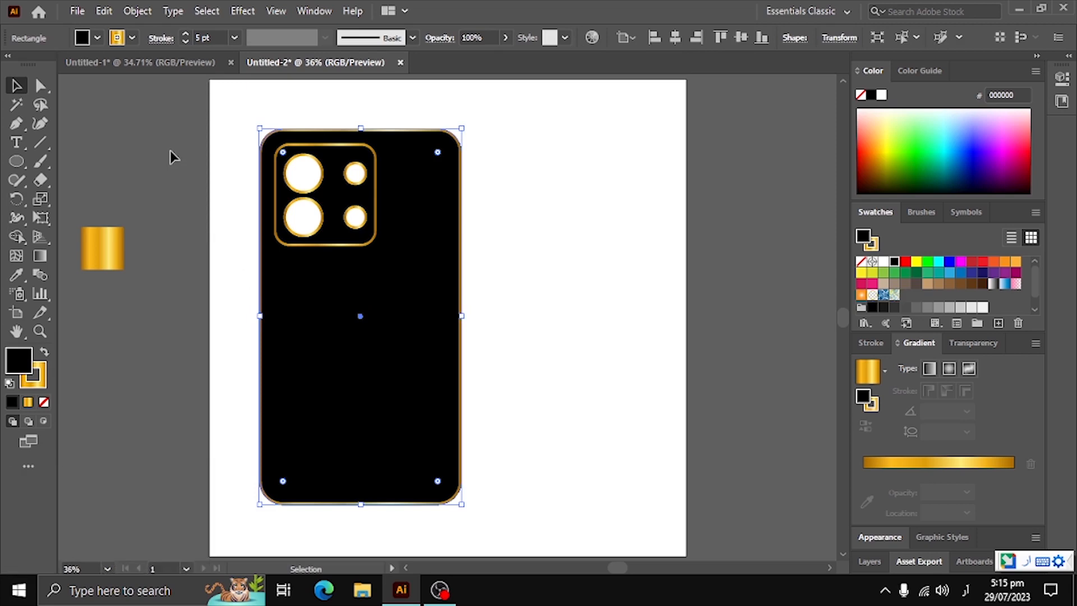
pyautogui.click(214, 196)
pyautogui.click(418, 413)
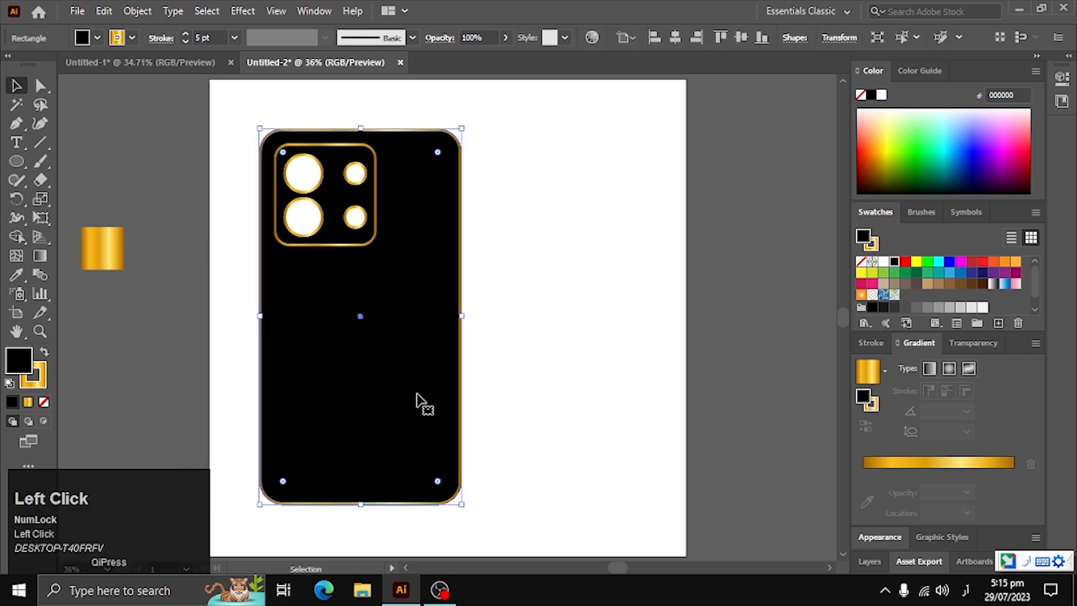
pyautogui.hotkey('ctrl', 'c')
pyautogui.hotkey('ctrl', 'f')
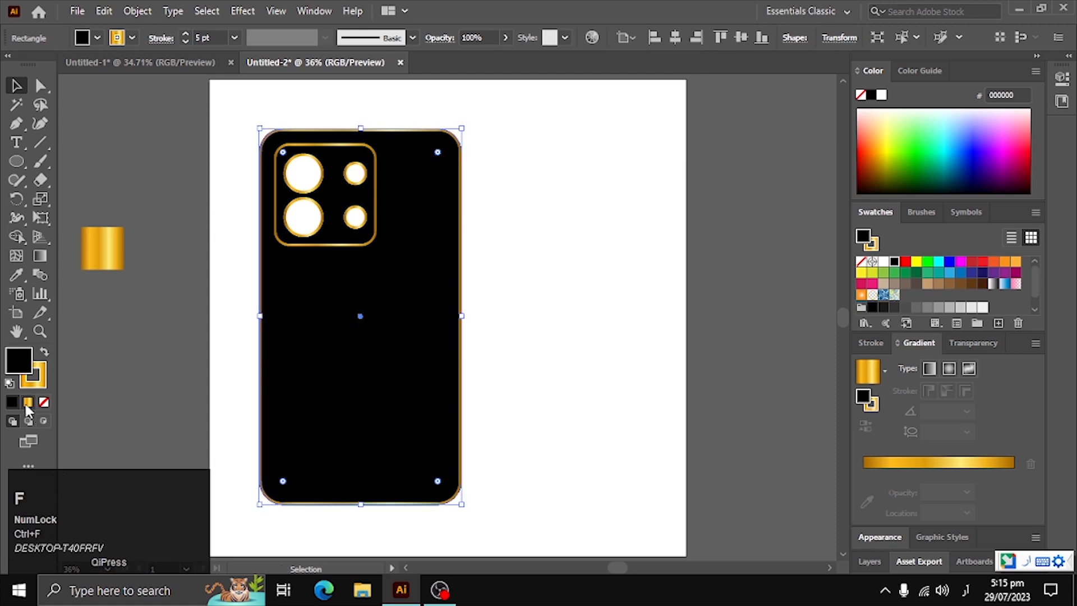
pyautogui.click(43, 386)
pyautogui.click(44, 403)
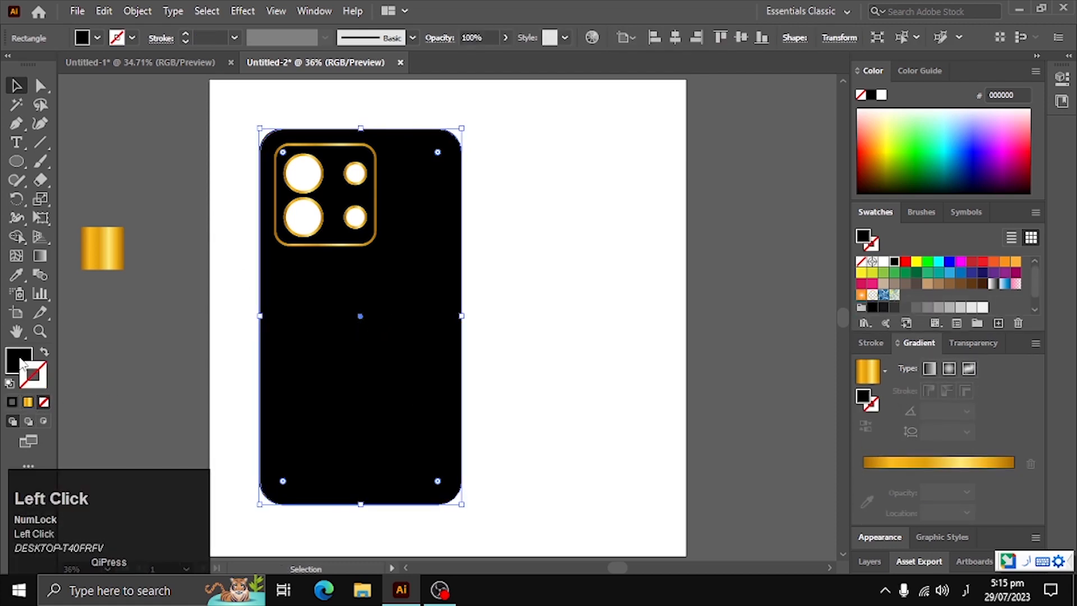
pyautogui.click(124, 352)
pyautogui.moveTo(317, 399); pyautogui.dragTo(368, 401)
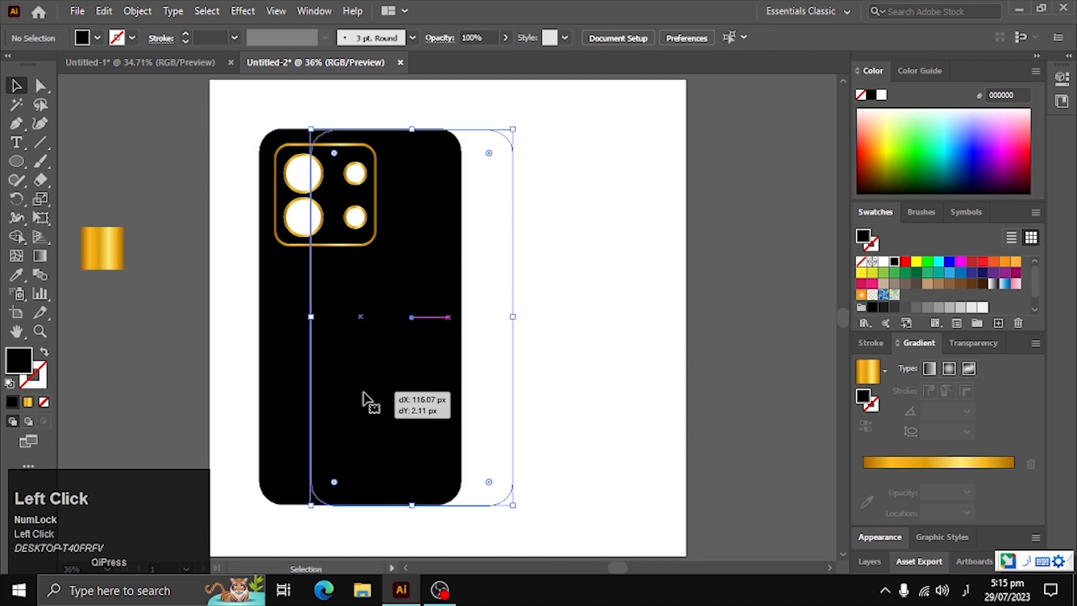
pyautogui.hotkey('ctrl', 'z')
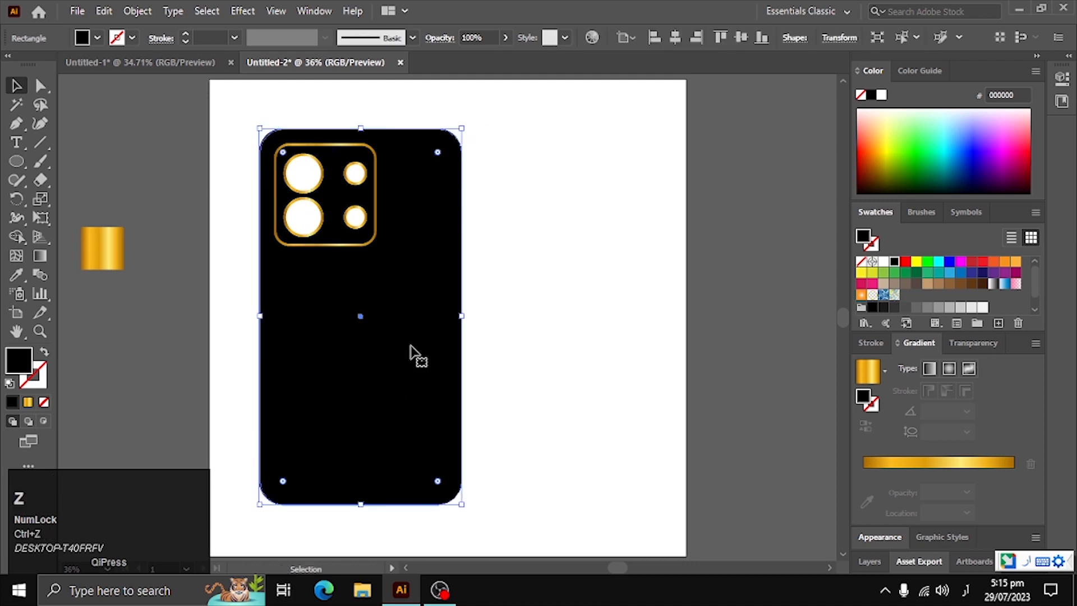
# Step: Draw a closed Pen shape over the phone's upper-left half, with a diagonal edge from beyond its upper-right corner to below its lower-left corner
pyautogui.click(16, 123)
pyautogui.click(474, 138)
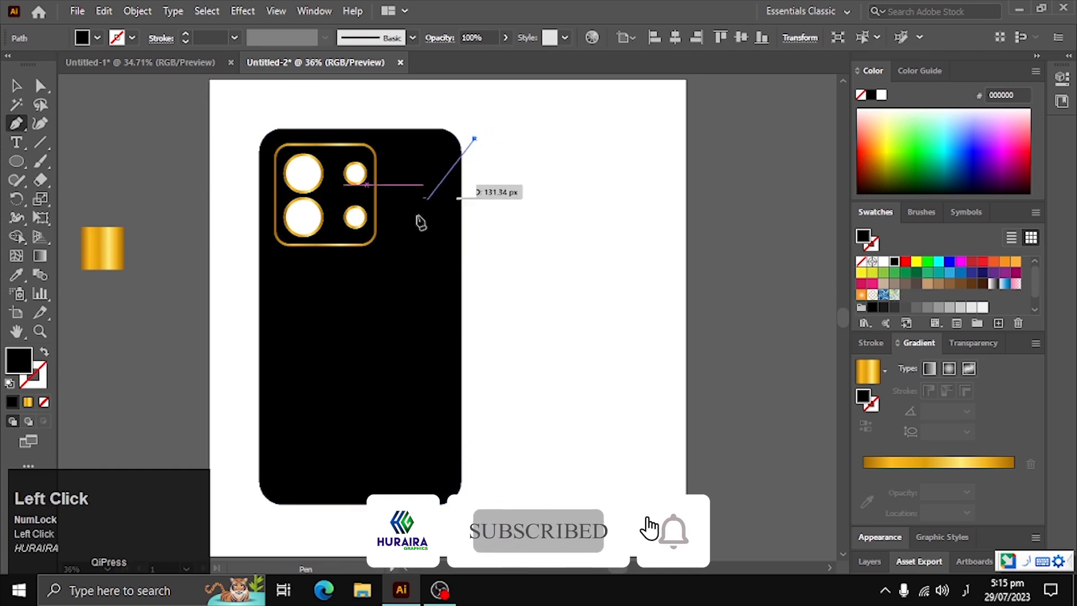
pyautogui.click(260, 542)
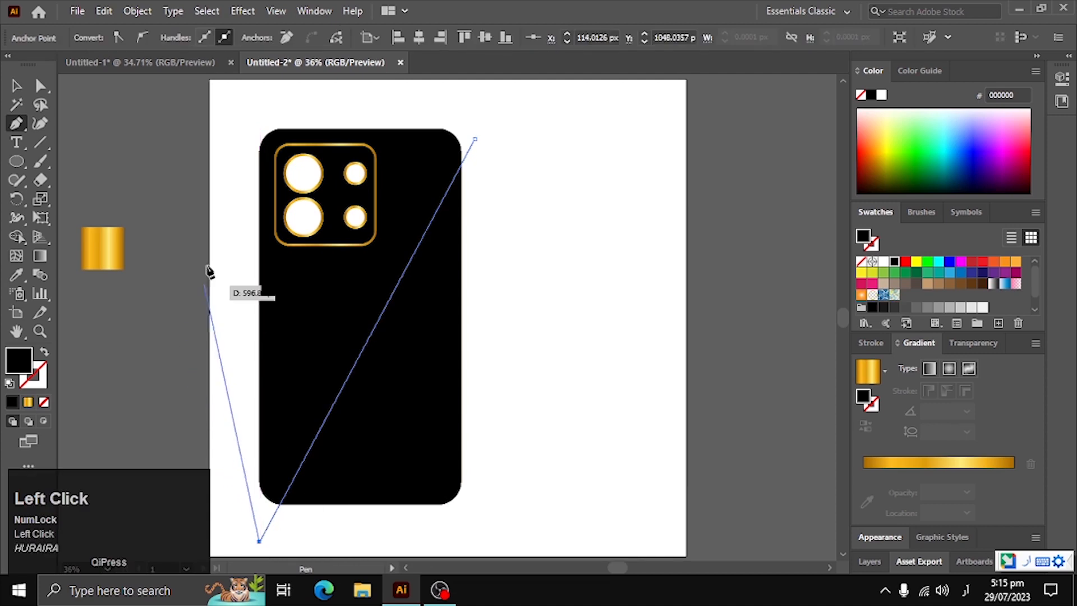
pyautogui.click(249, 96)
pyautogui.click(453, 101)
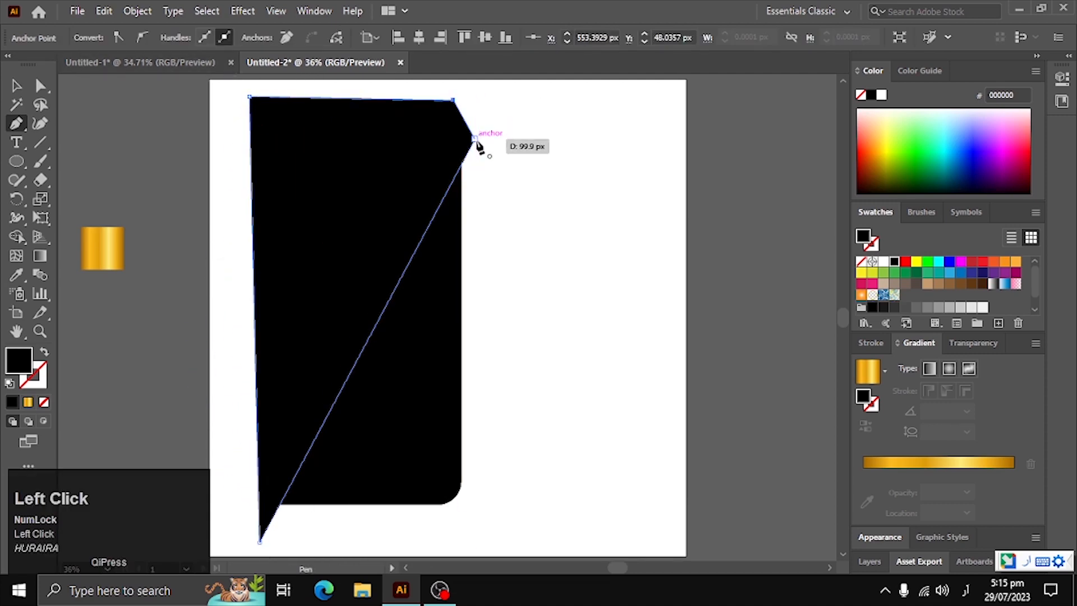
pyautogui.click(474, 139)
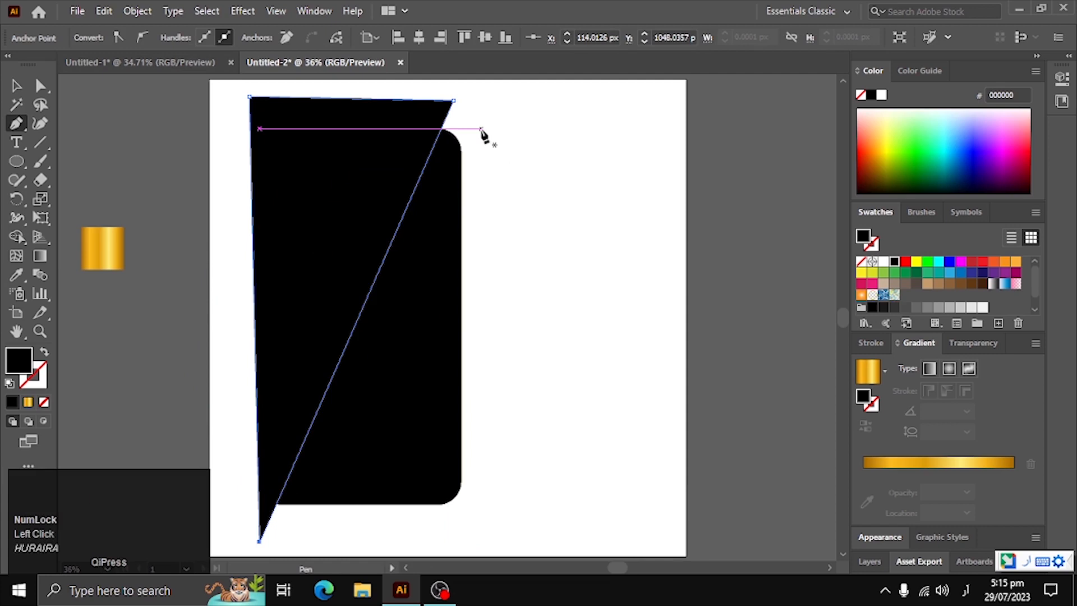
pyautogui.hotkey('ctrl', 'z')
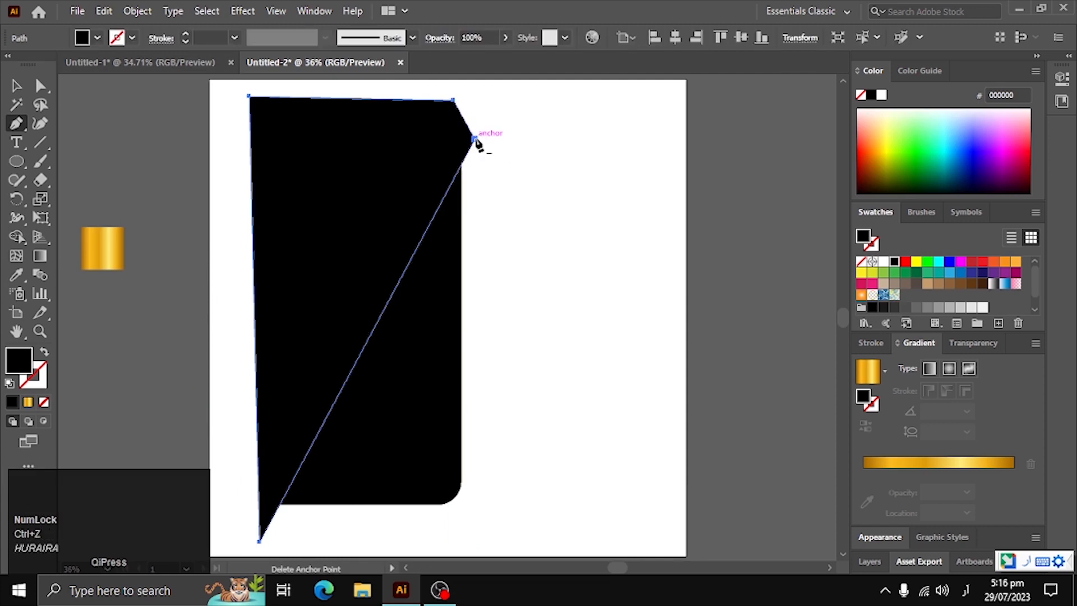
pyautogui.doubleClick(16, 85)
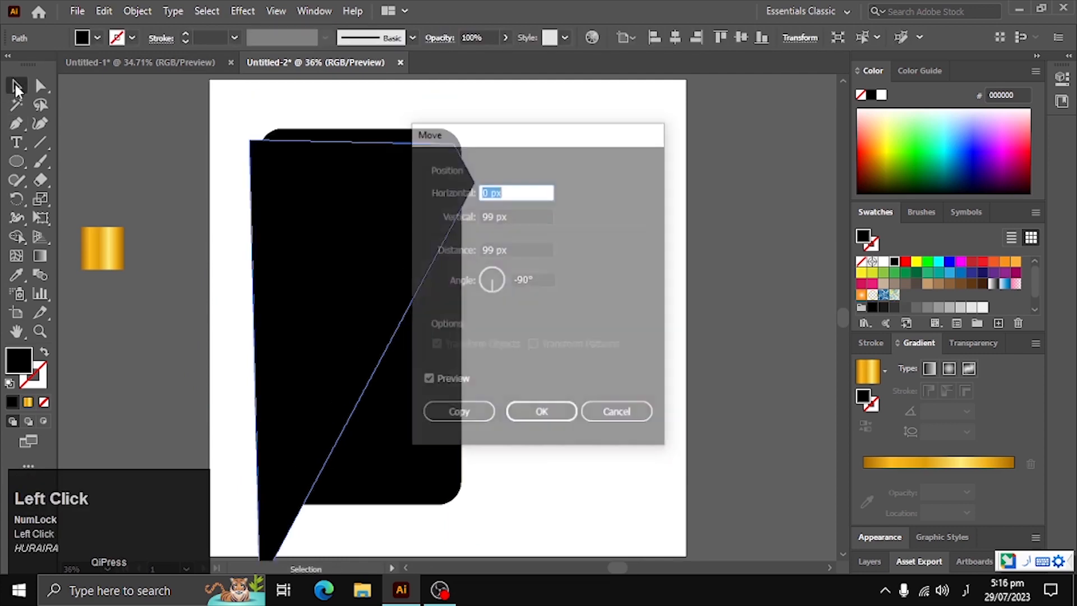
pyautogui.click(625, 413)
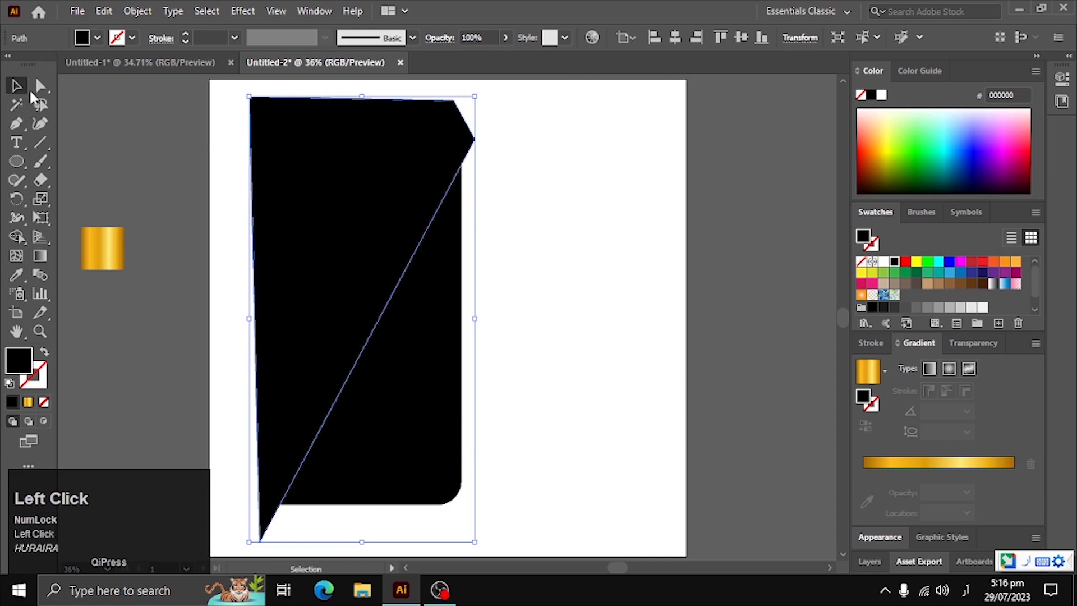
pyautogui.click(126, 126)
pyautogui.click(414, 127)
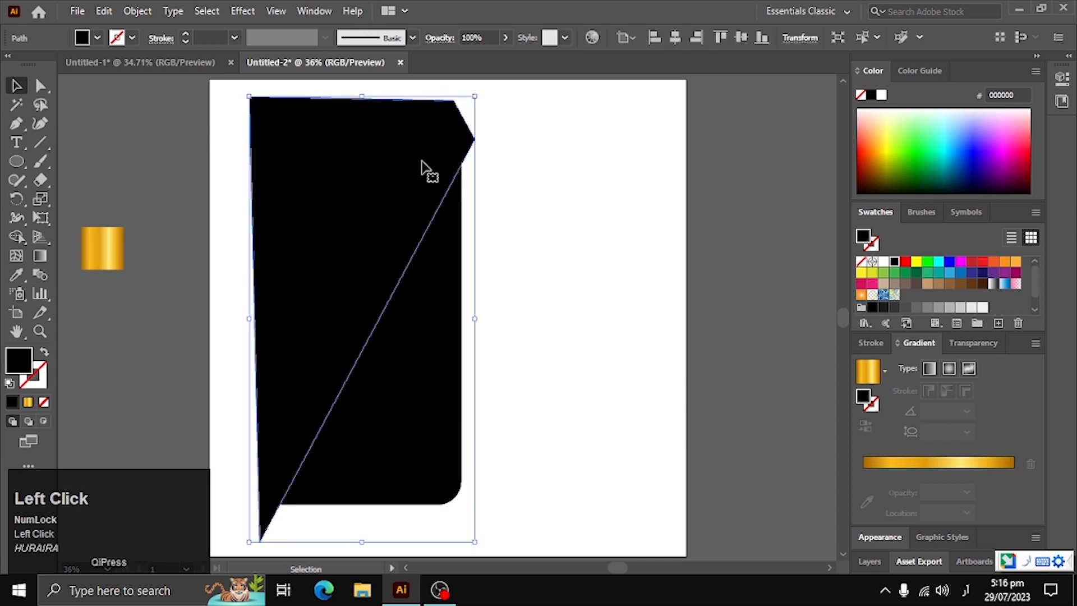
pyautogui.doubleClick(435, 359)
pyautogui.click(542, 186)
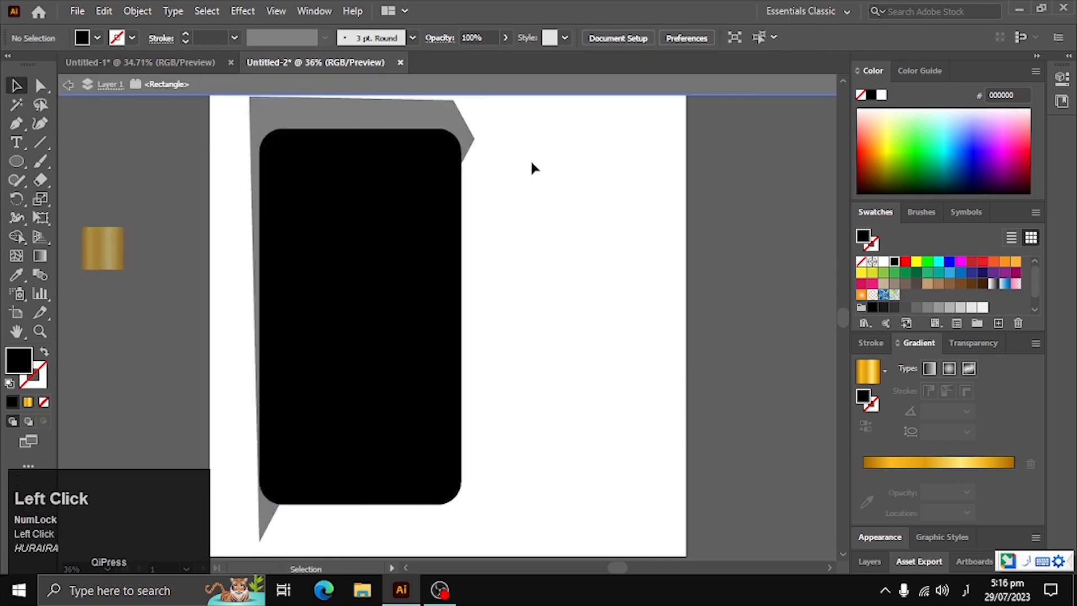
pyautogui.click(67, 86)
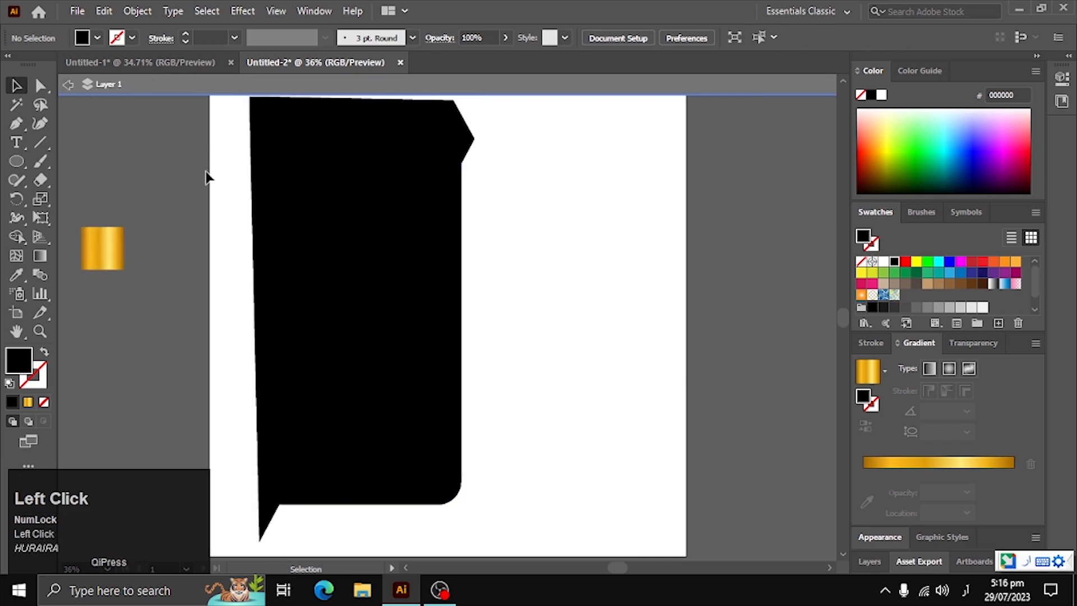
pyautogui.click(447, 487)
pyautogui.keyDown('shift'); pyautogui.click(269, 114); pyautogui.keyUp('shift')
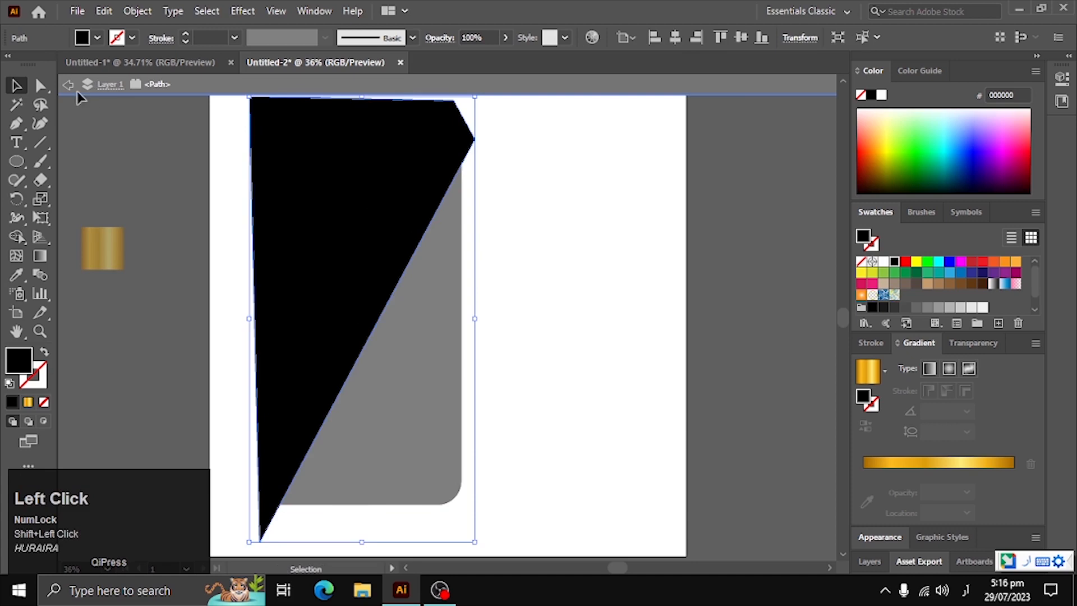
pyautogui.click(69, 84)
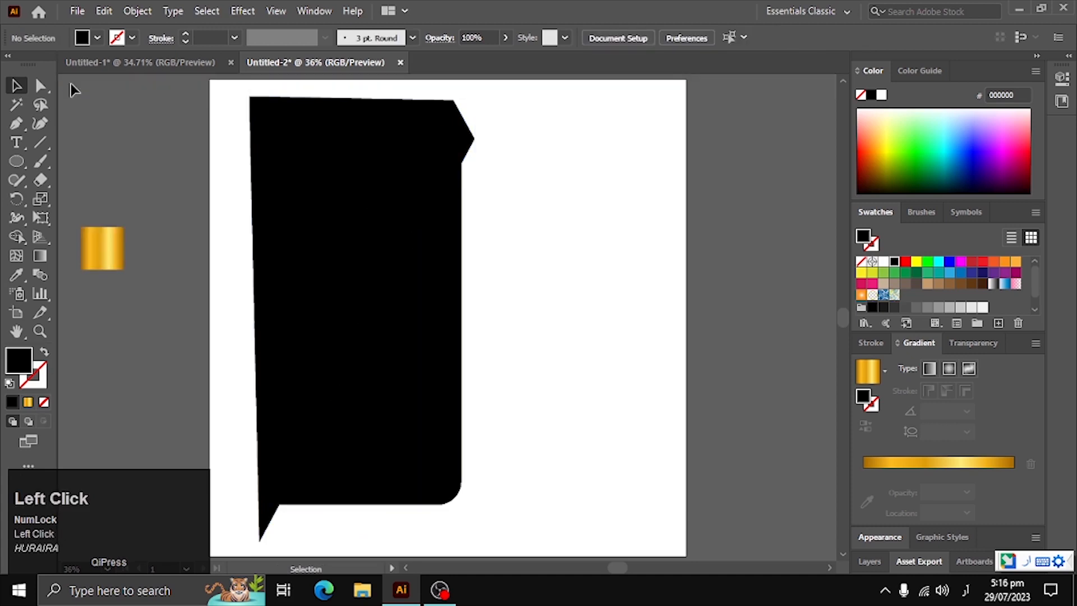
# Step: Cut the Pen shape out of the strokeless body copy with Shape Builder, leaving only the diagonal lower-right piece
pyautogui.click(436, 496)
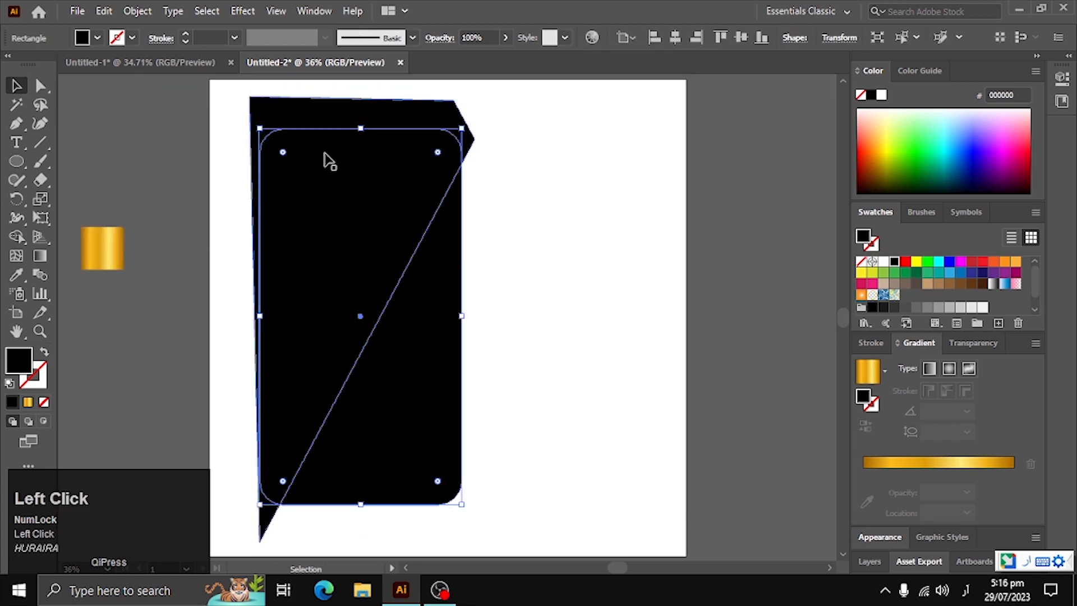
pyautogui.keyDown('shift'); pyautogui.click(308, 116); pyautogui.keyUp('shift')
pyautogui.doubleClick(16, 237)
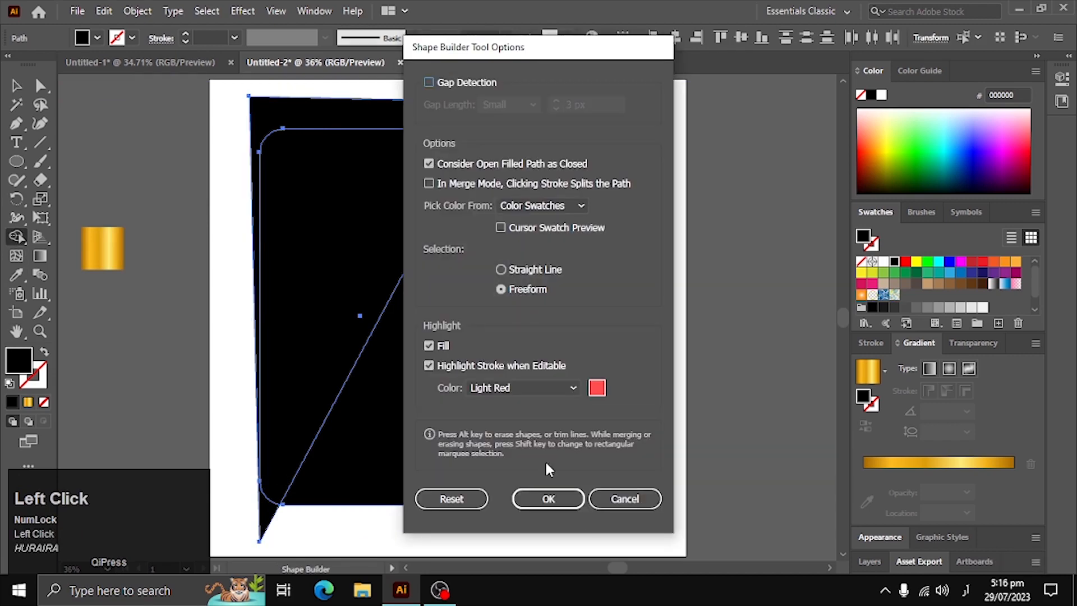
pyautogui.click(621, 498)
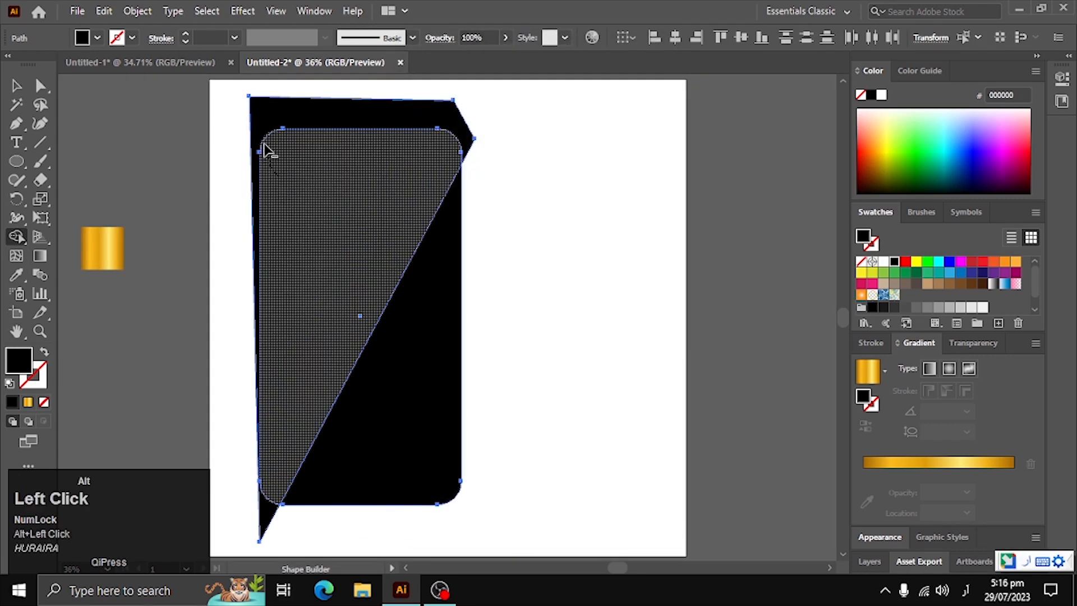
pyautogui.keyDown('alt'); pyautogui.moveTo(265, 147); pyautogui.dragTo(220, 147); pyautogui.keyUp('alt')
pyautogui.click(16, 85)
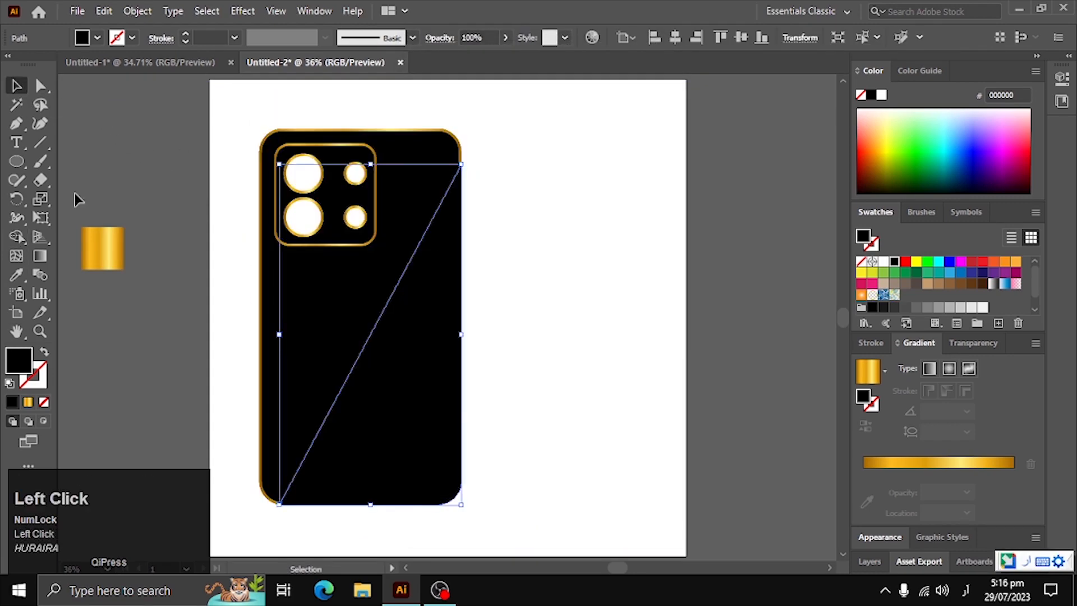
# Step: Fill the diagonal lower-right piece with a linear white-to-black gradient
pyautogui.click(884, 380)
pyautogui.scroll(1, 829, 447)
pyautogui.click(825, 410)
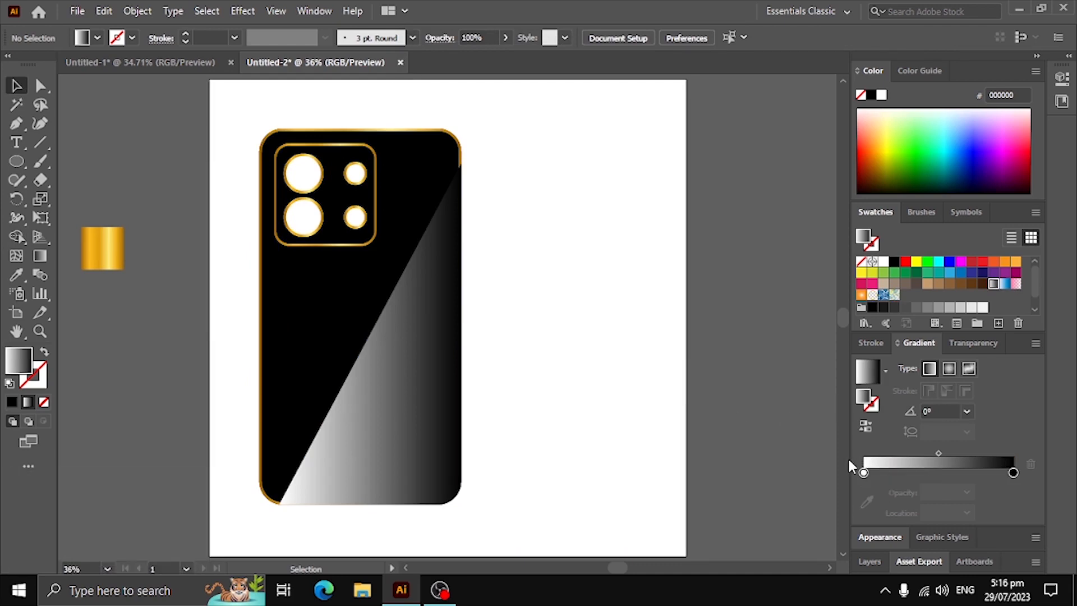
pyautogui.click(1015, 472)
pyautogui.click(964, 491)
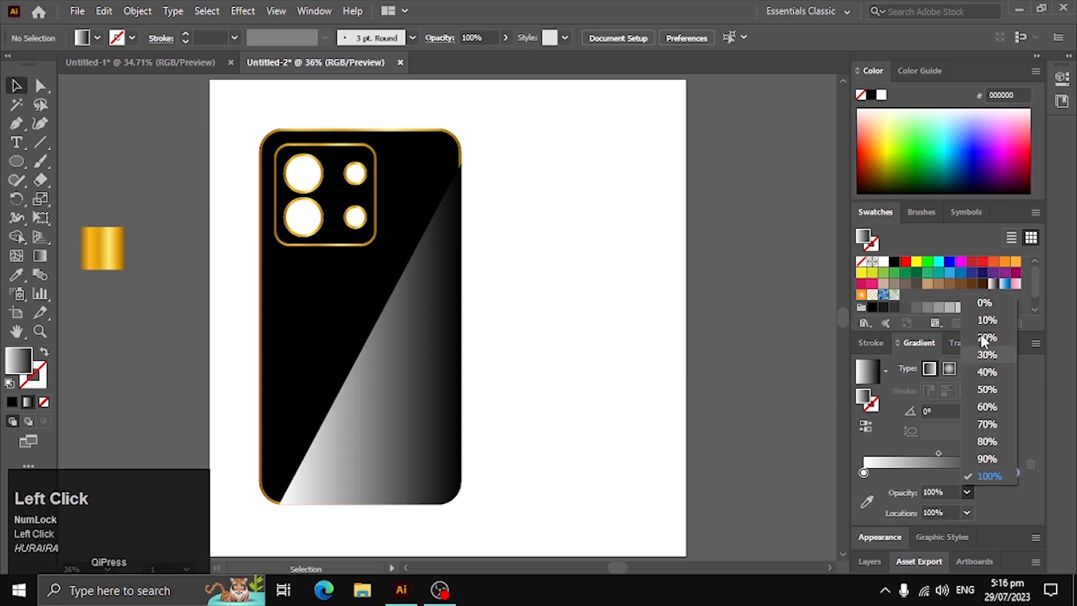
pyautogui.click(985, 306)
# Step: Set the black gradient stop of the diagonal piece to 0% opacity
pyautogui.doubleClick(404, 368)
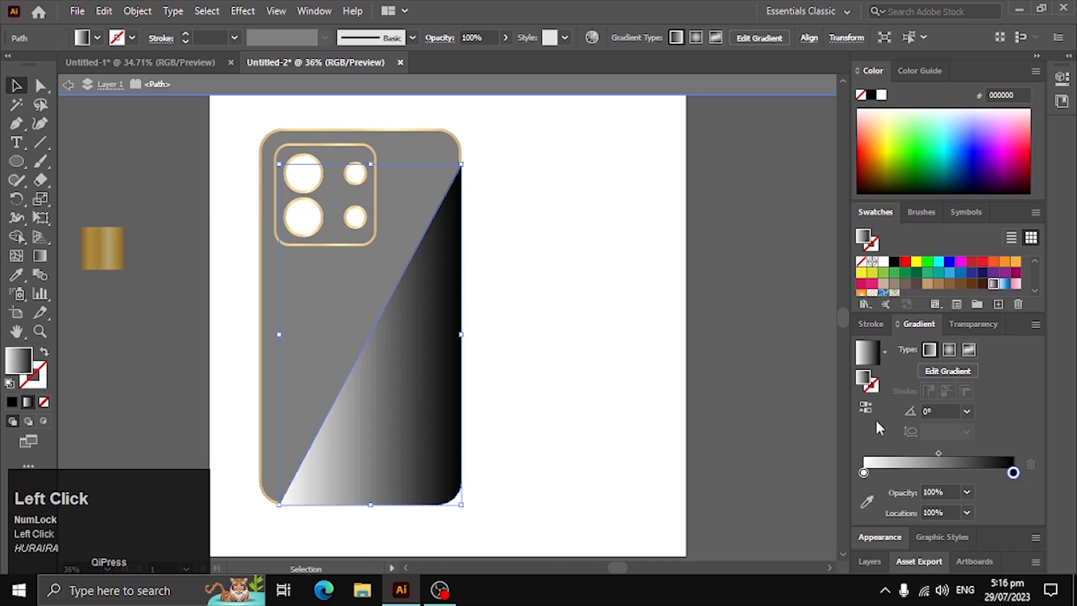
pyautogui.click(887, 351)
pyautogui.click(888, 351)
pyautogui.click(967, 492)
pyautogui.click(959, 491)
pyautogui.click(967, 492)
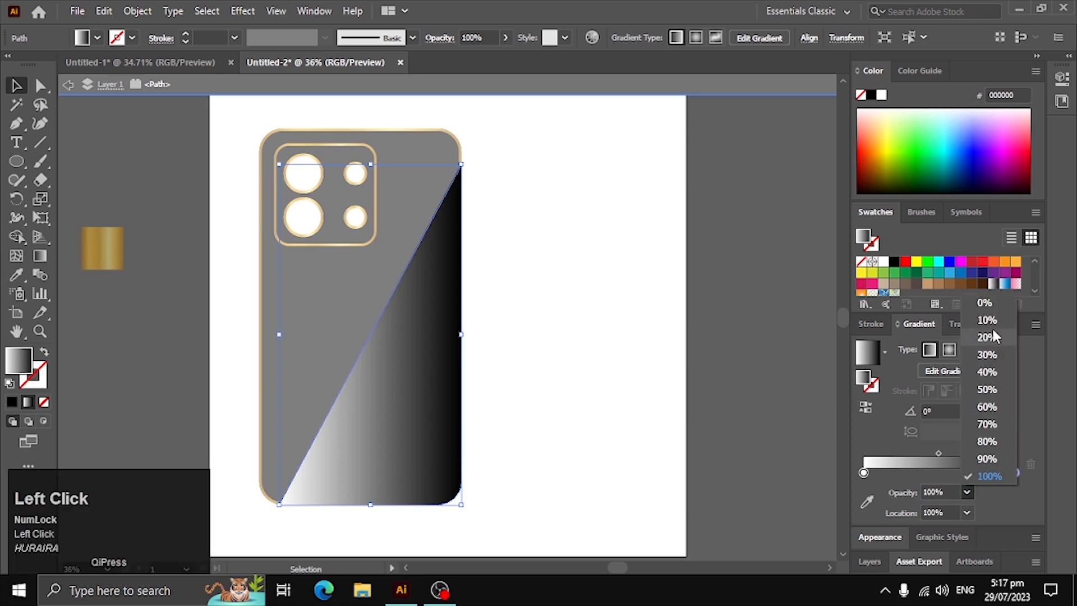
pyautogui.click(984, 304)
# Step: Set the white gradient stop of the diagonal piece to 30% opacity and leave isolation mode
pyautogui.click(864, 473)
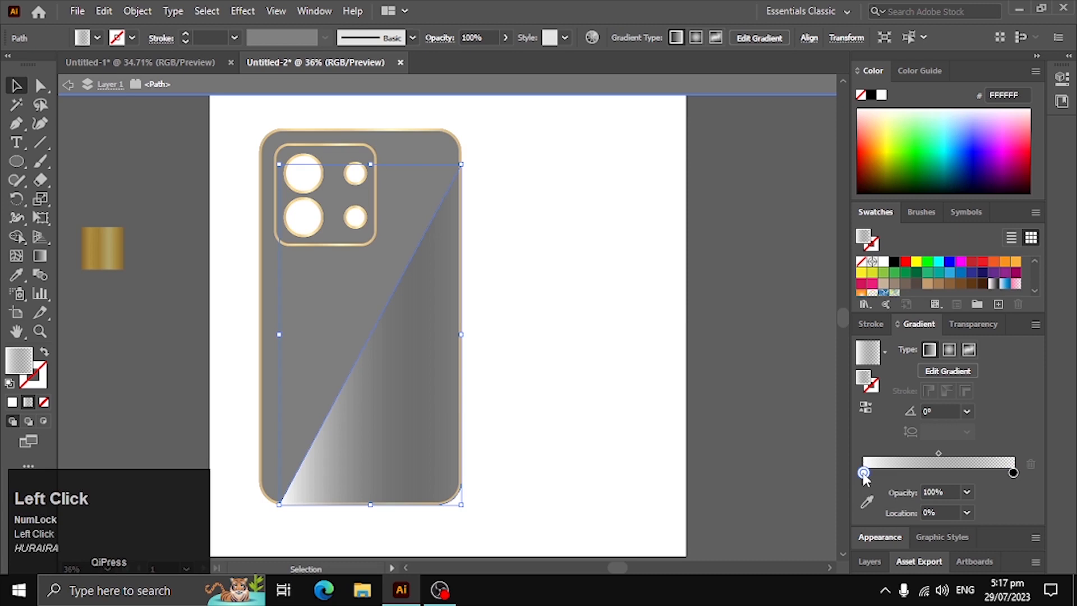
pyautogui.doubleClick(864, 473)
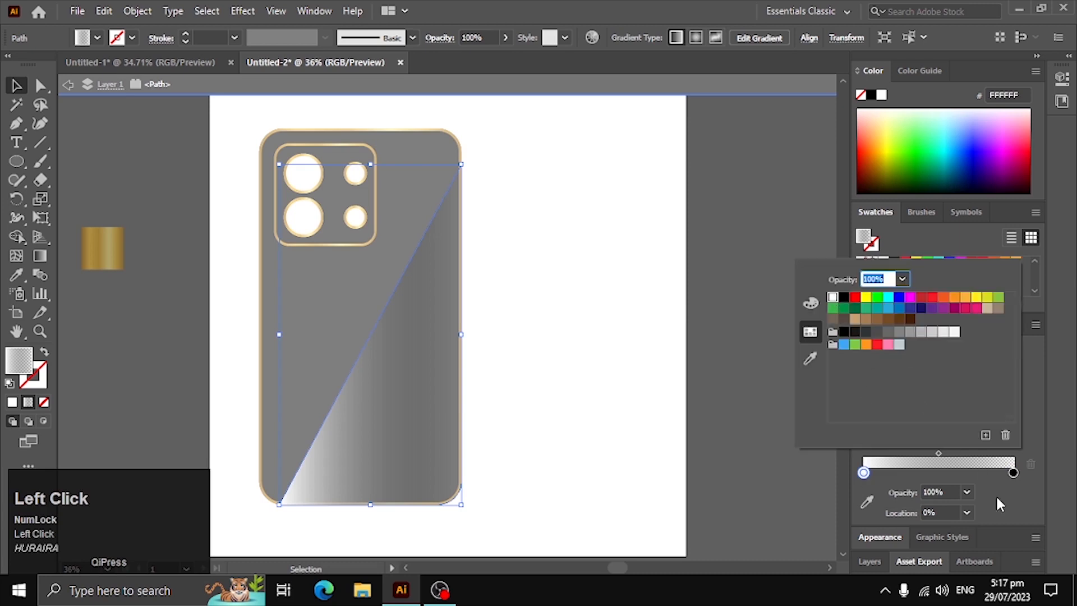
pyautogui.click(965, 491)
pyautogui.click(968, 493)
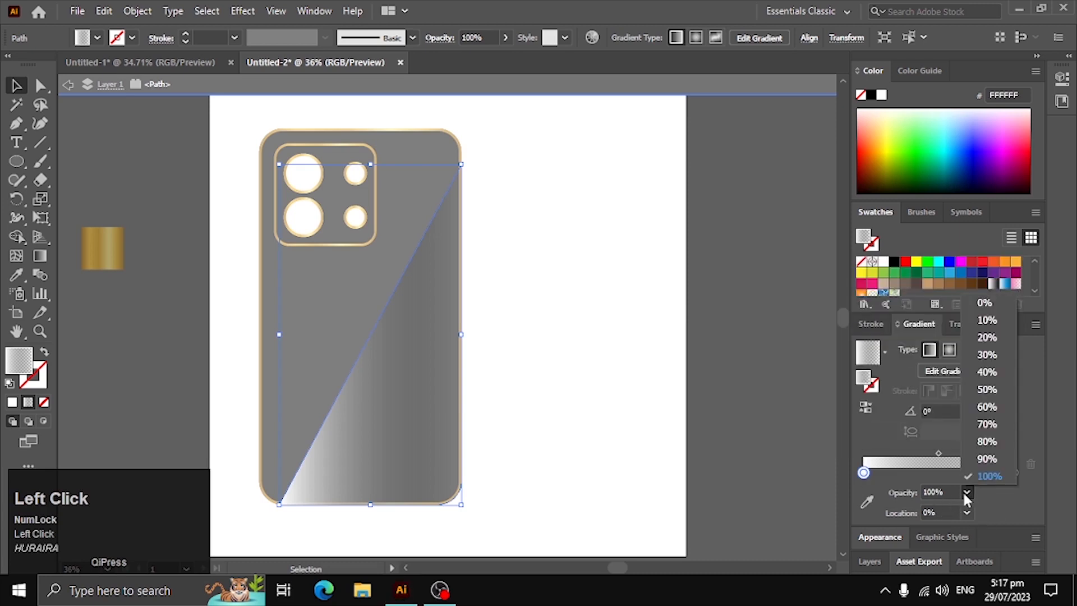
pyautogui.click(987, 354)
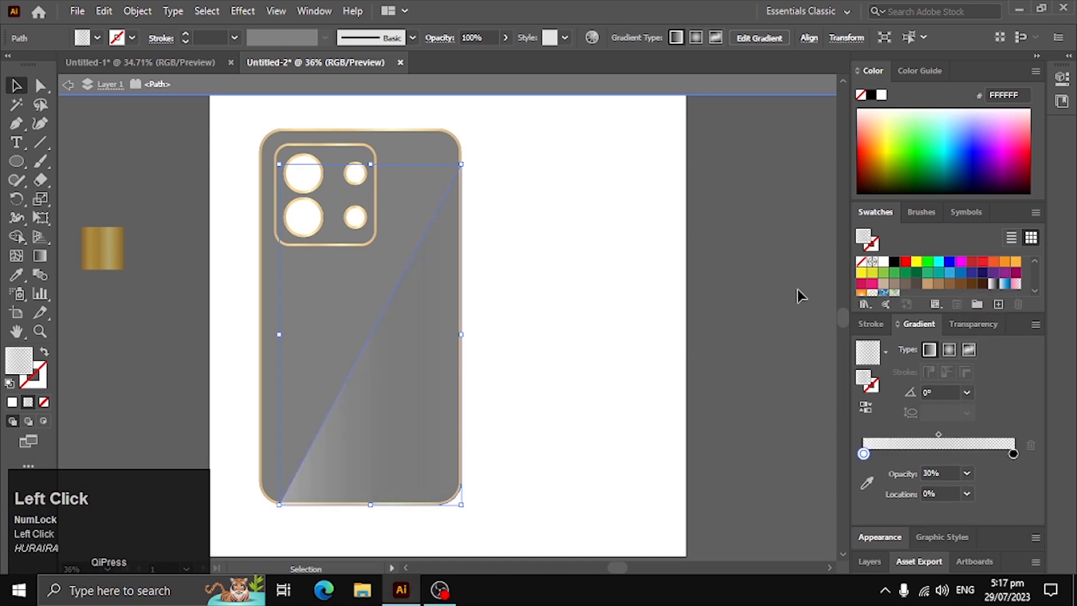
pyautogui.click(798, 289)
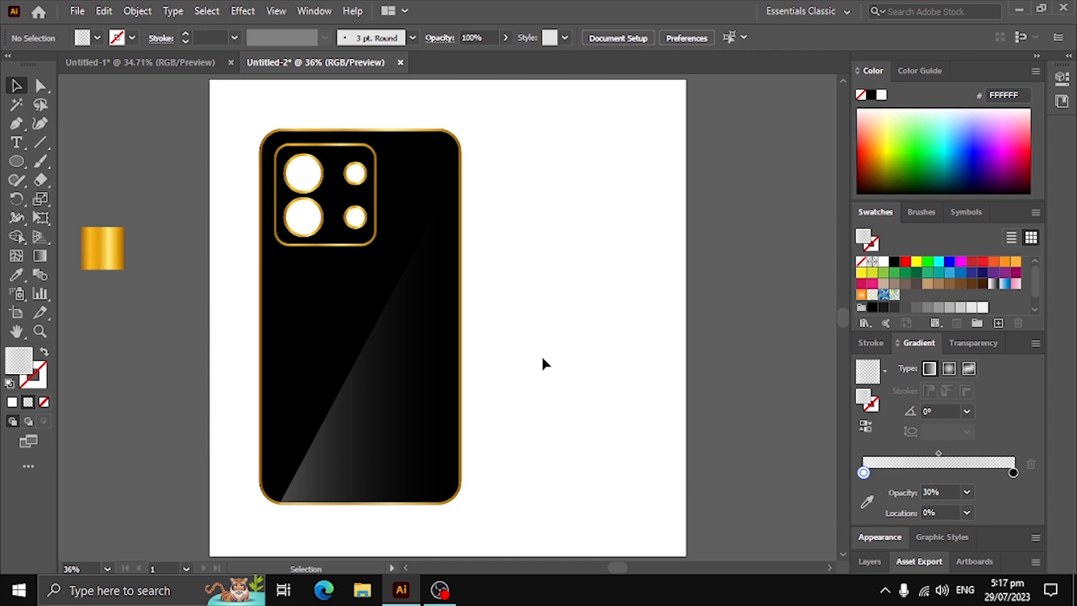
# Step: Shrink the diagonal shine slightly so its lower edge sits inside the phone's gold border
pyautogui.hotkey('ctrl', 'space')
pyautogui.moveTo(237, 468); pyautogui.dragTo(510, 527)
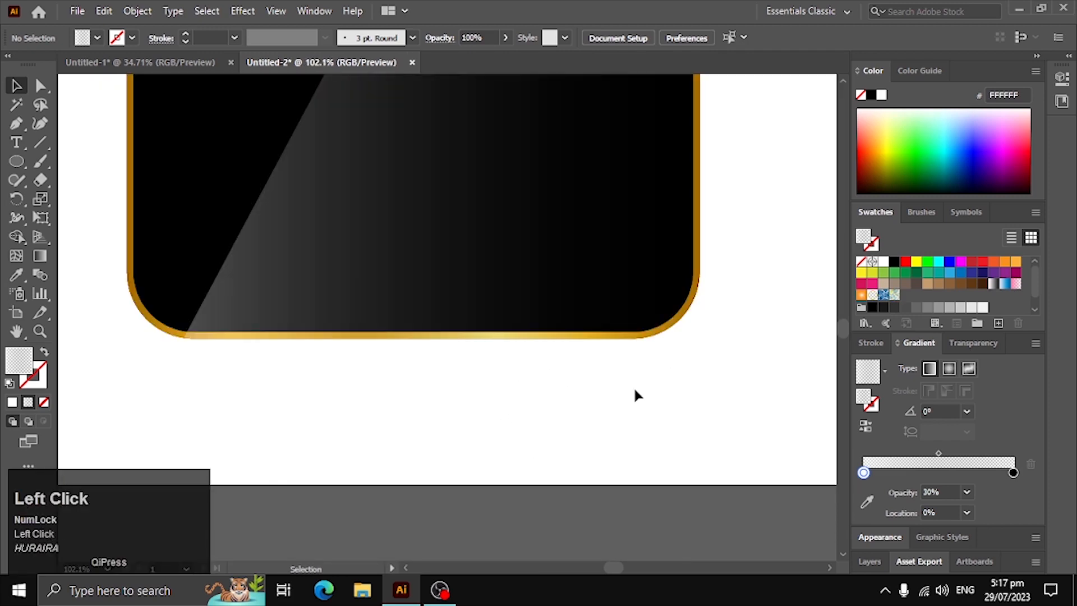
pyautogui.click(348, 294)
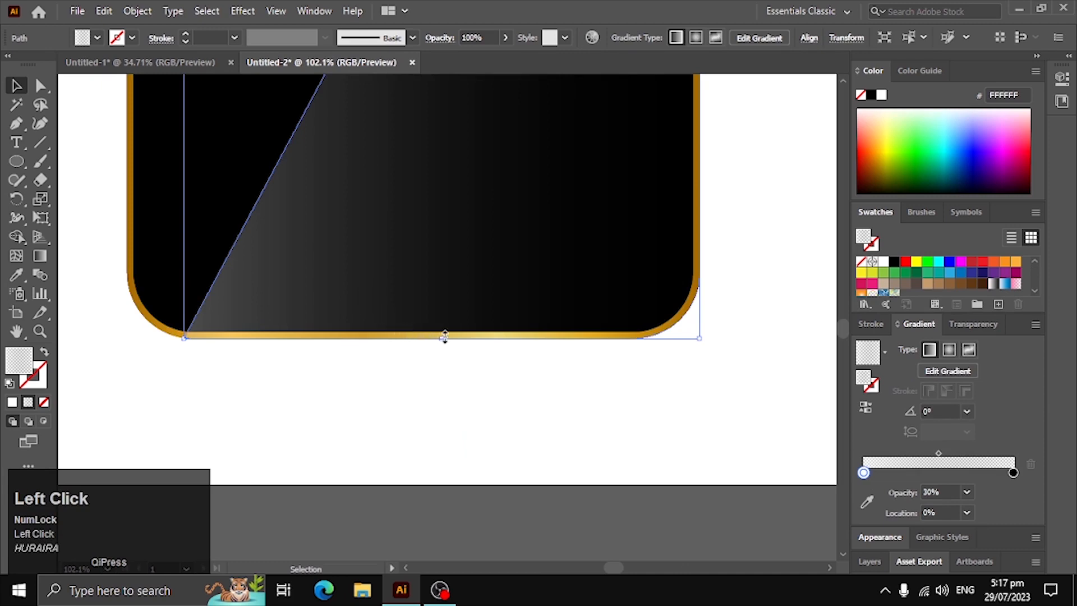
pyautogui.moveTo(444, 337); pyautogui.dragTo(445, 335)
pyautogui.click(452, 402)
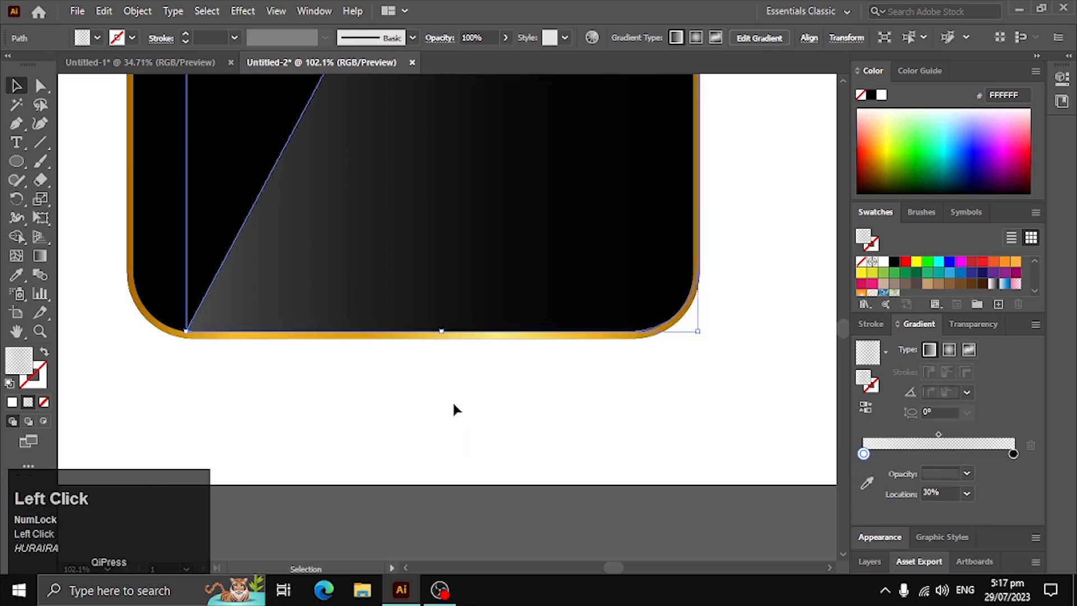
# Step: Delete the gold gradient sample square beside the artboard
pyautogui.press('ctrl')
pyautogui.hotkey('ctrl', '0')
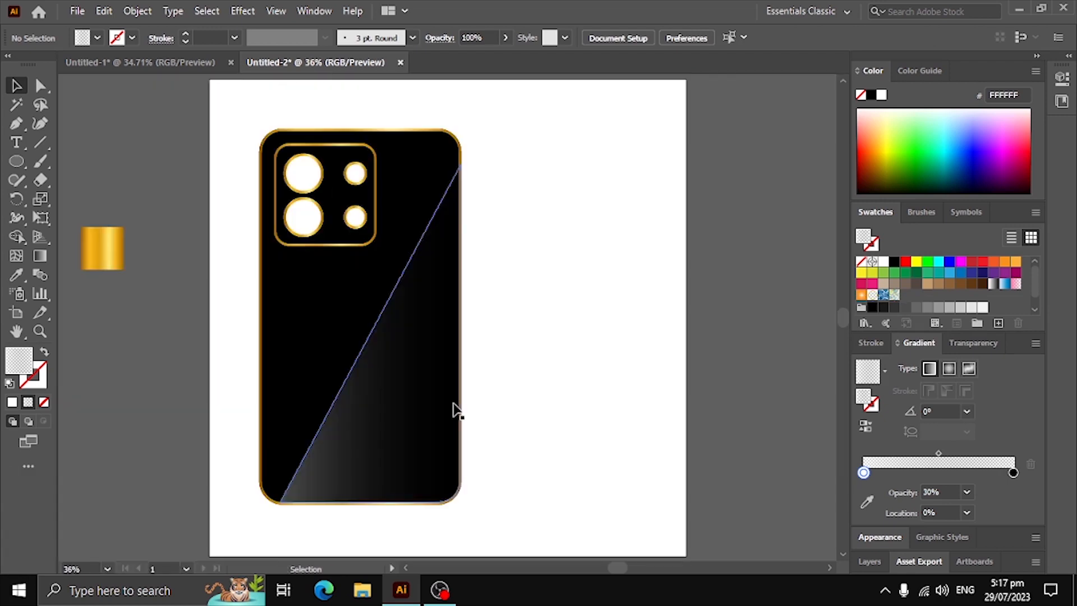
pyautogui.click(555, 229)
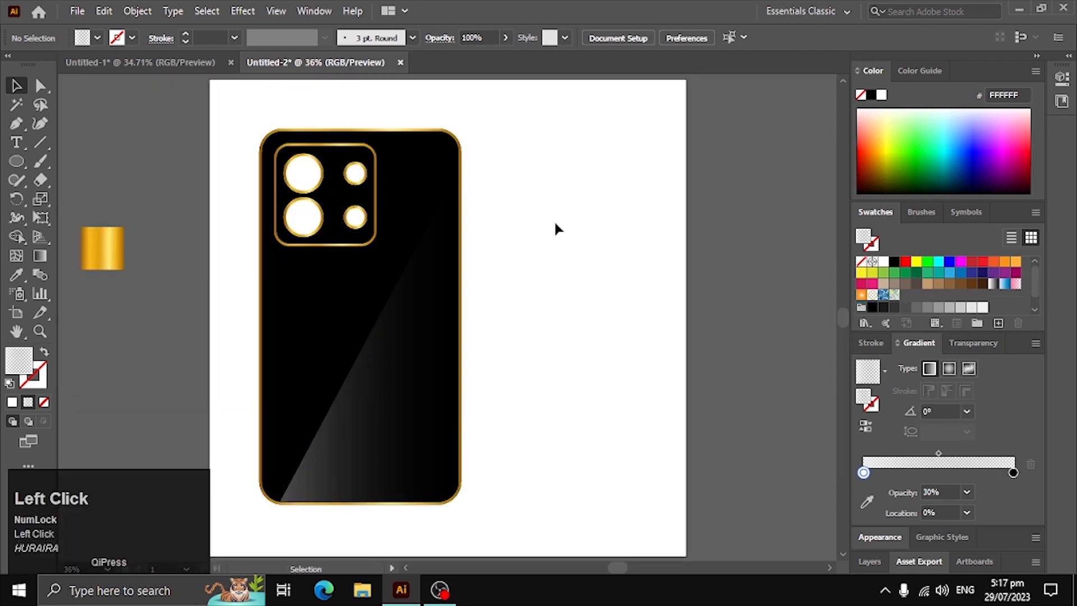
pyautogui.click(121, 257)
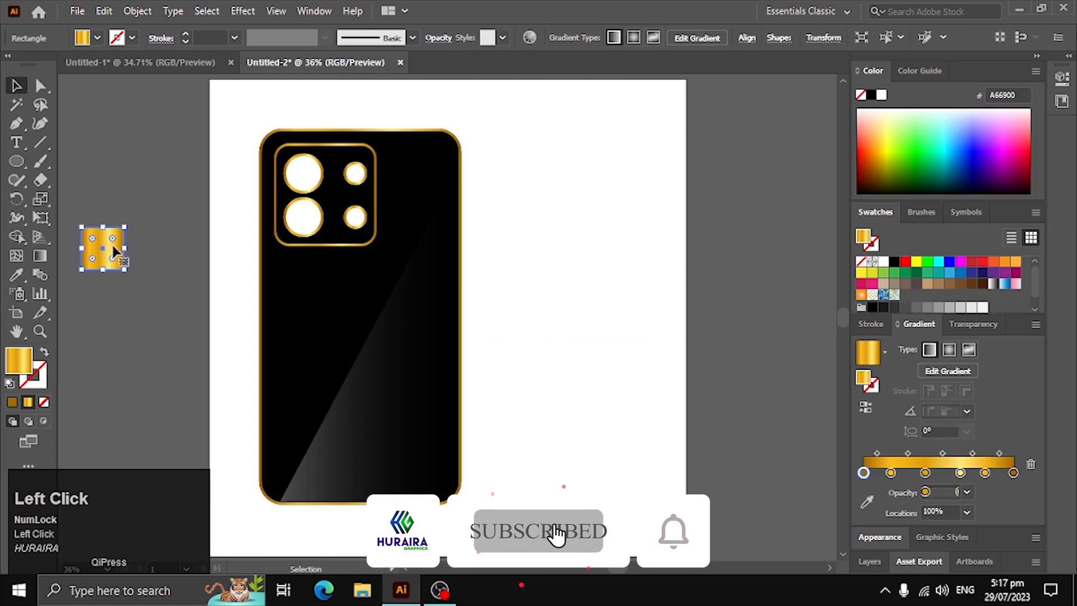
pyautogui.press('Delete')
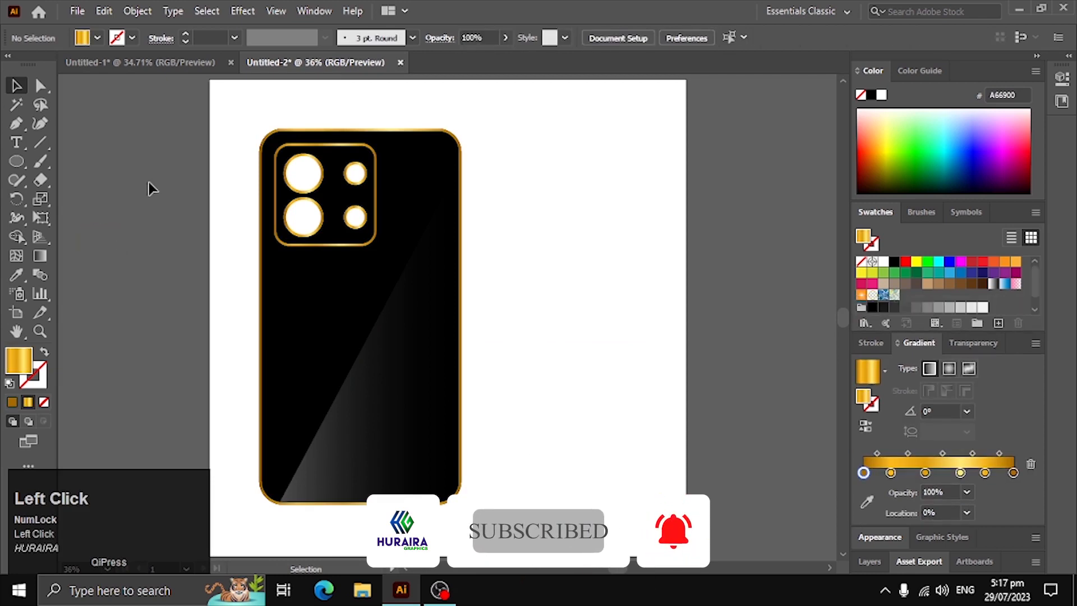